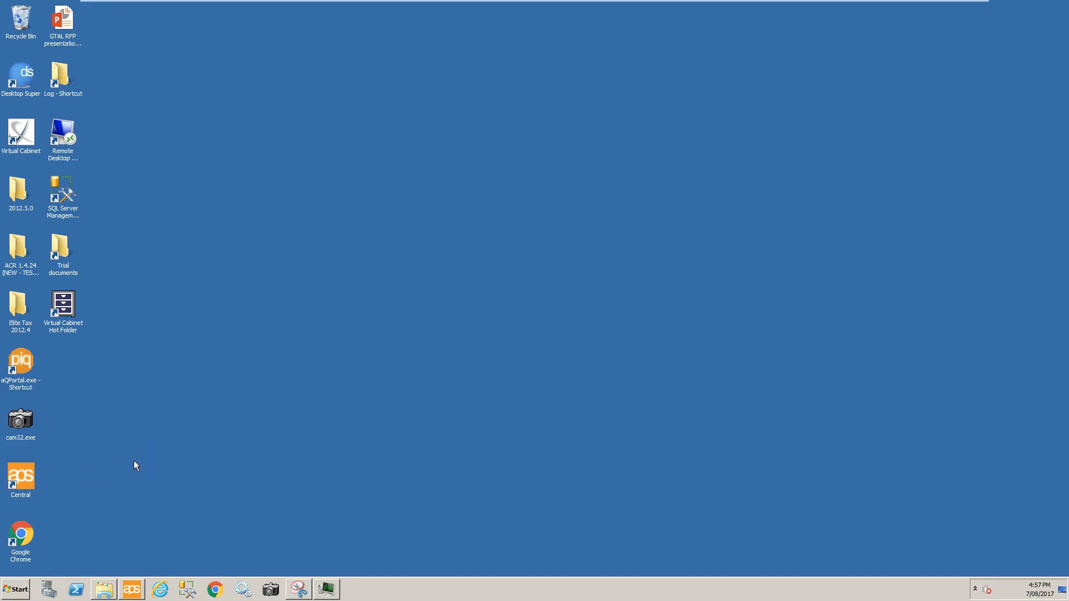
# Step: Open Tax Manager and select the client's lodged Individual return under the 2014 tax year
pyautogui.click(133, 589)
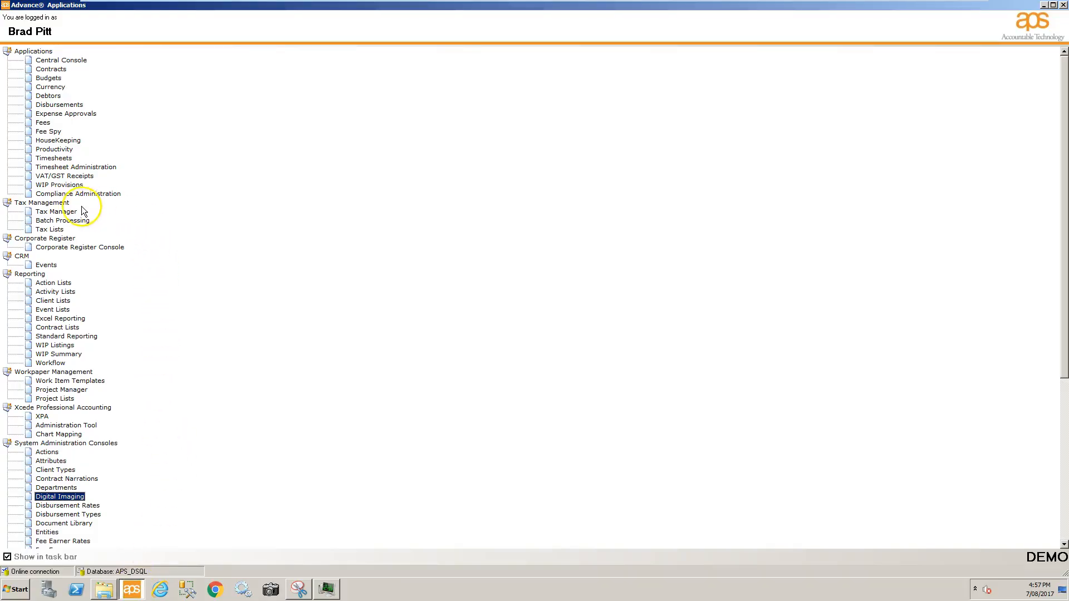
pyautogui.doubleClick(67, 212)
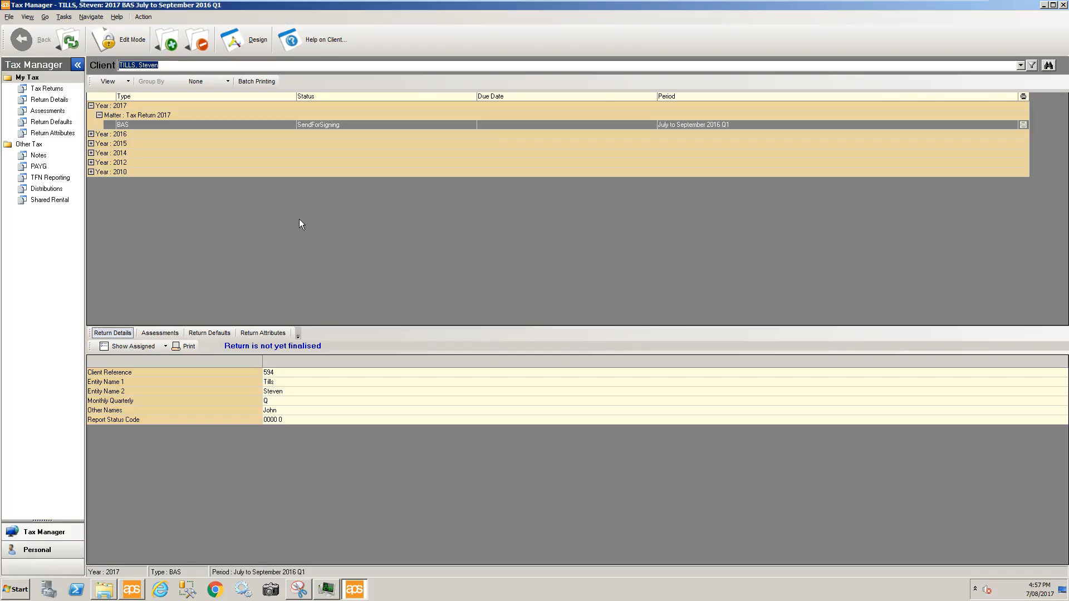
pyautogui.click(91, 153)
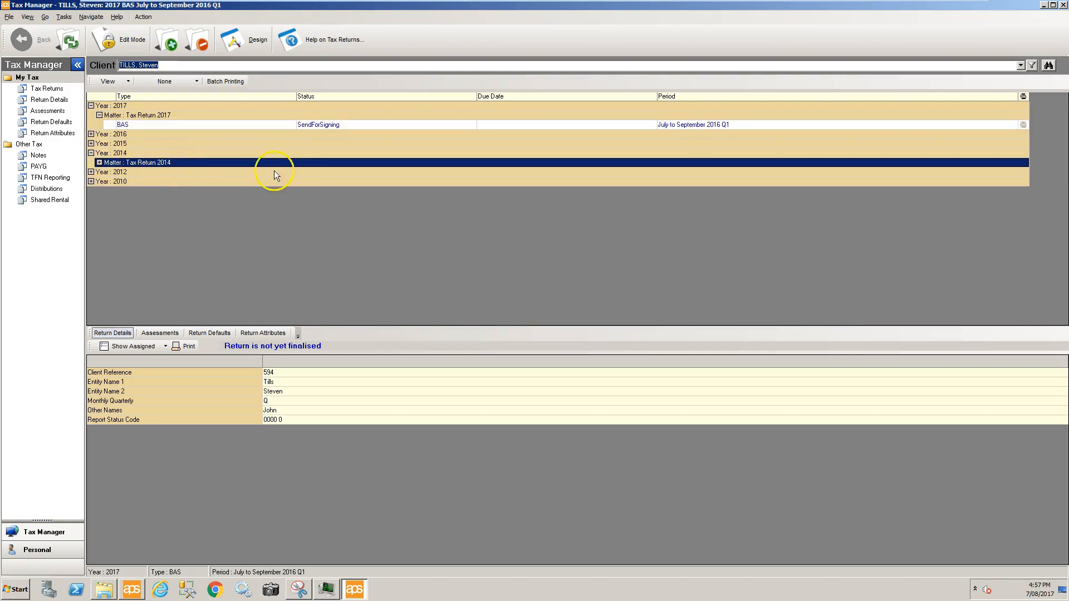
pyautogui.doubleClick(105, 163)
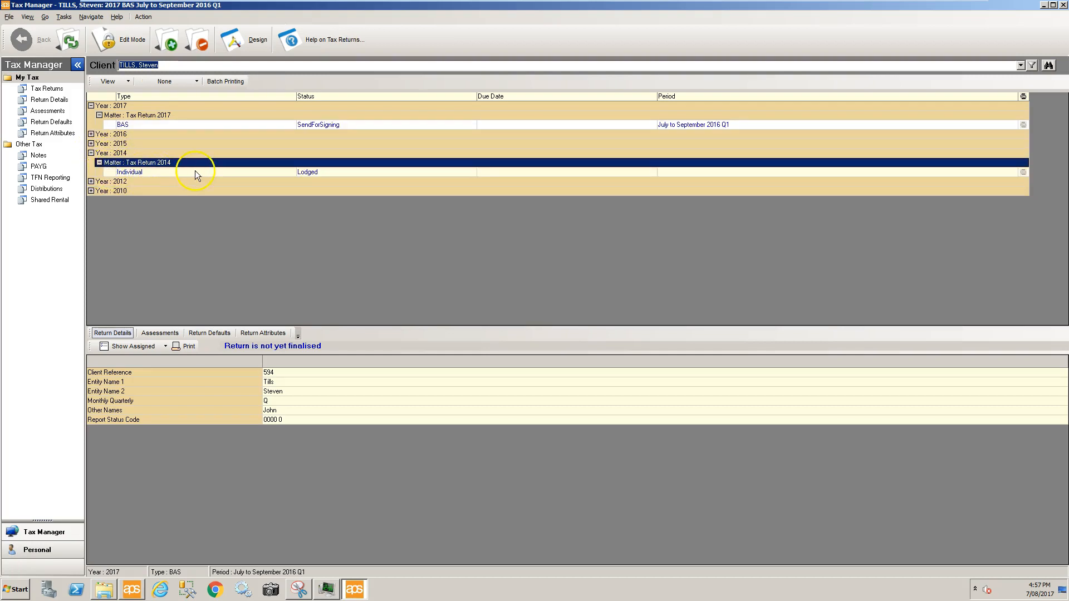
pyautogui.click(310, 171)
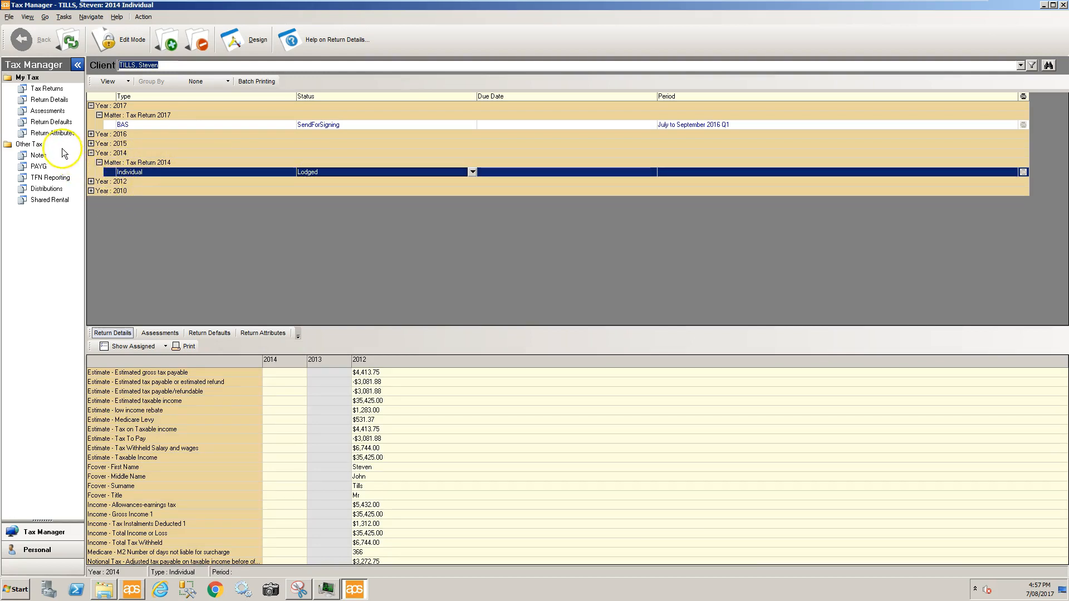
# Step: Open the return's assessments and examine the Assessment Details fields from Actual payable through Date sent to client
pyautogui.click(43, 111)
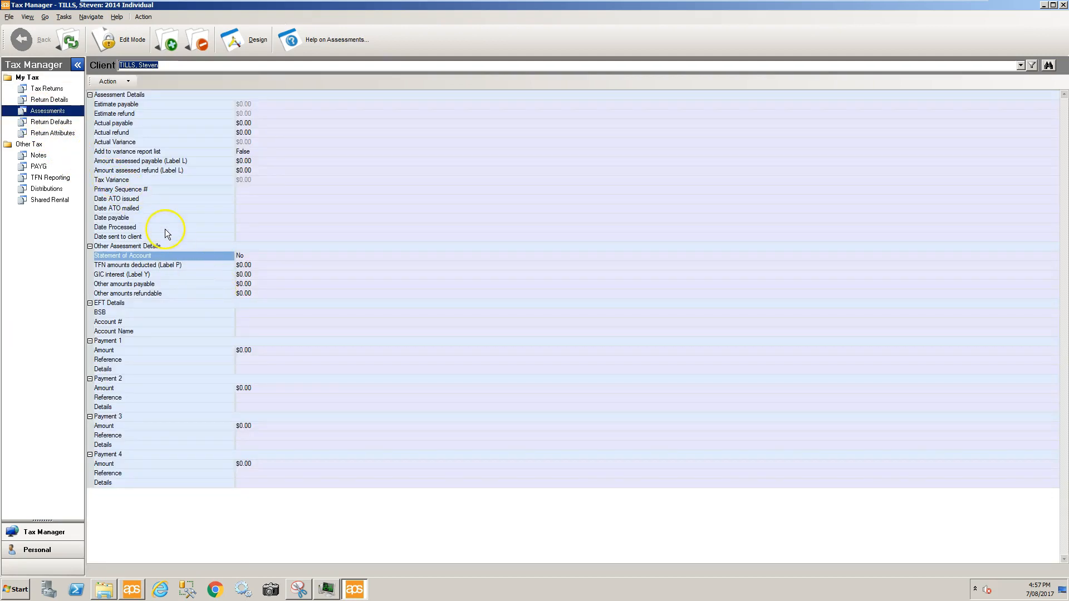
pyautogui.click(118, 124)
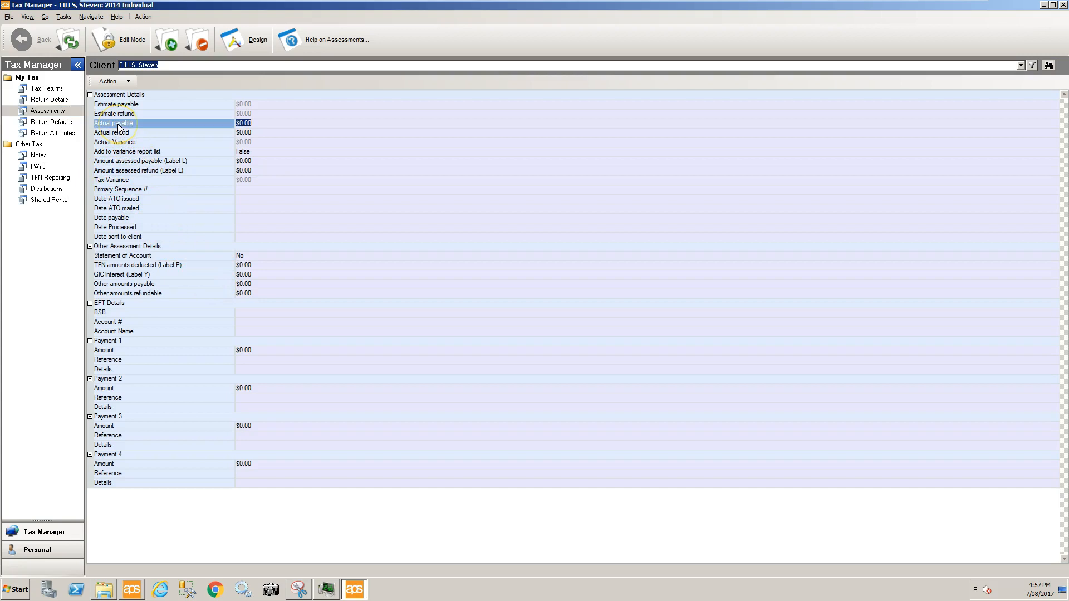
pyautogui.click(118, 134)
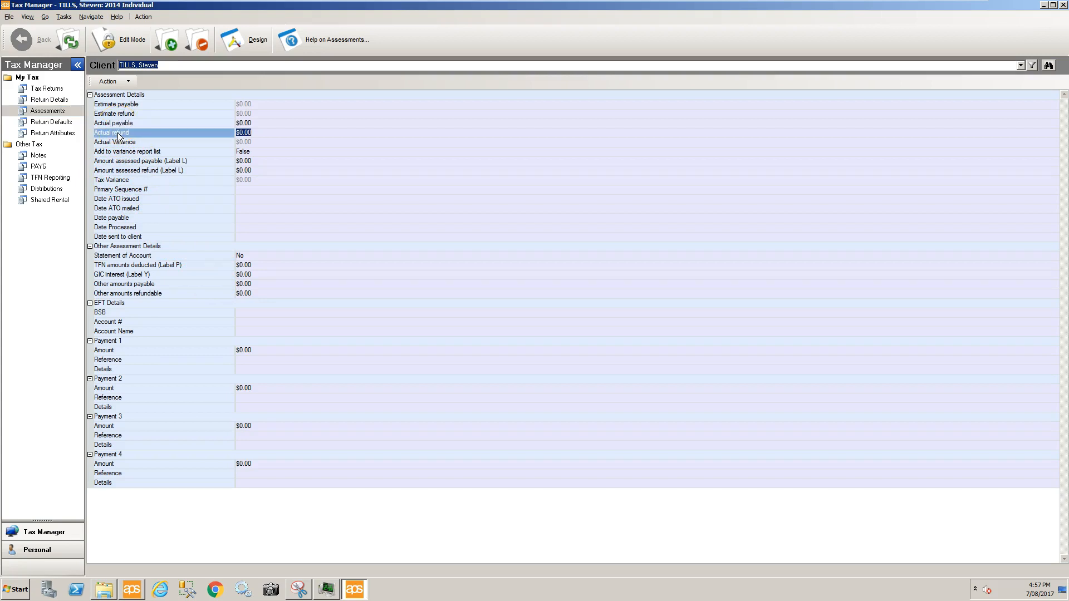
pyautogui.click(127, 162)
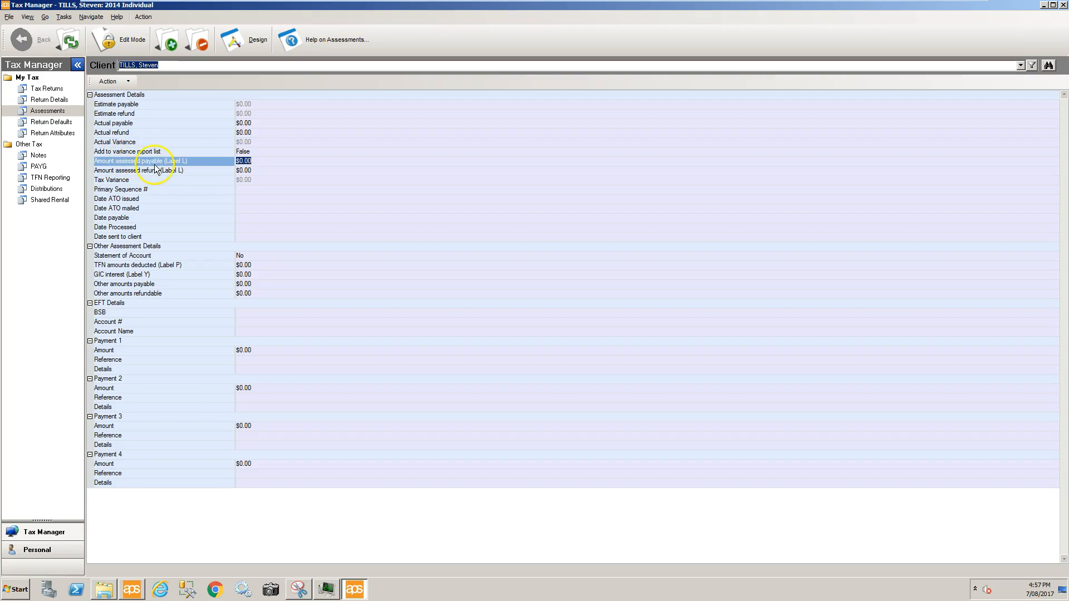
pyautogui.click(155, 171)
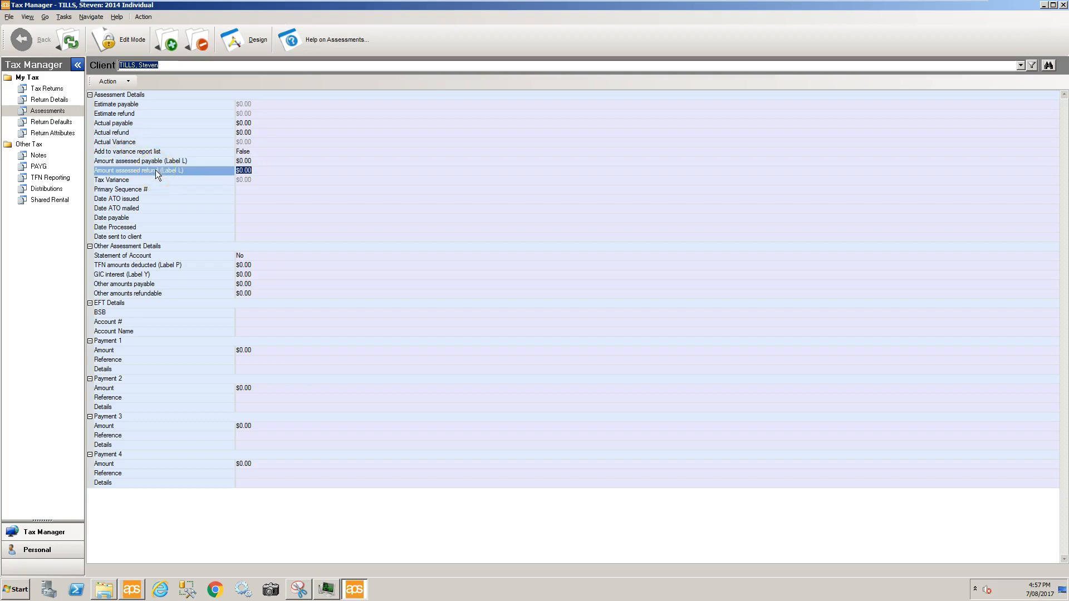
pyautogui.click(140, 190)
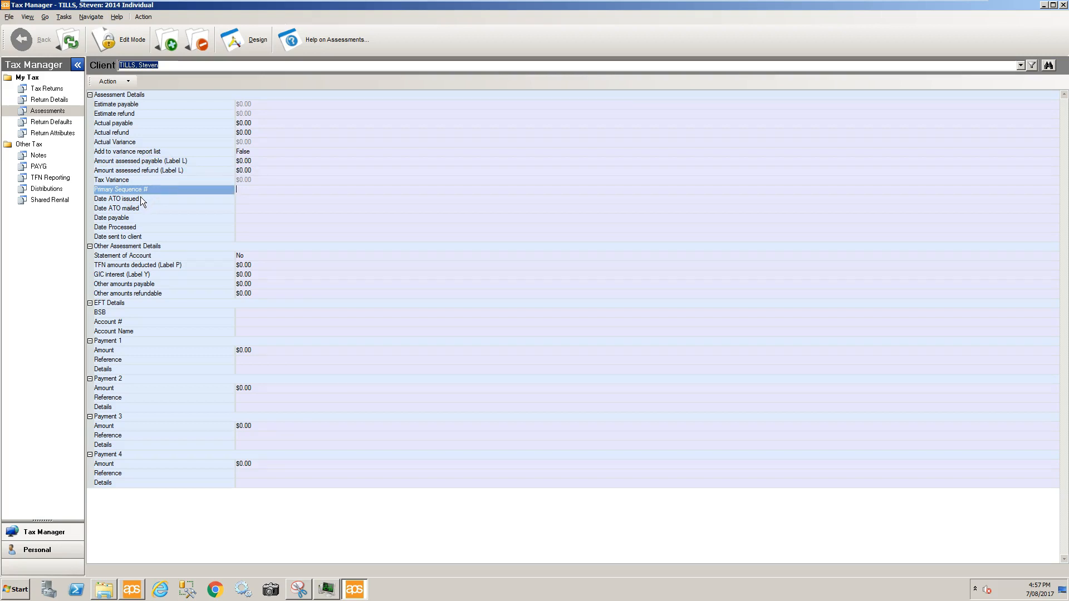
pyautogui.click(141, 200)
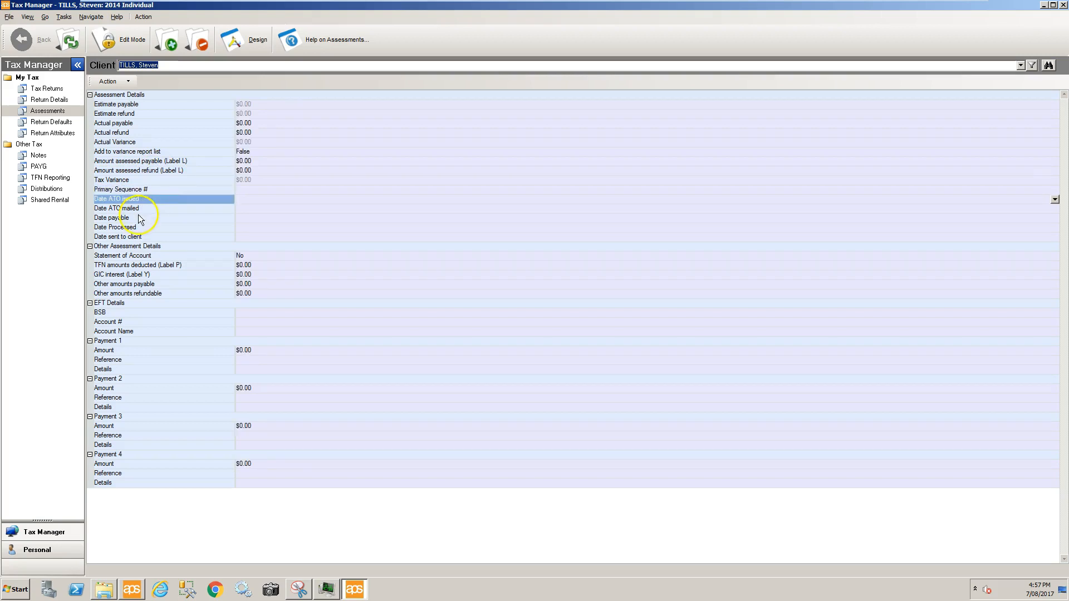
pyautogui.click(137, 219)
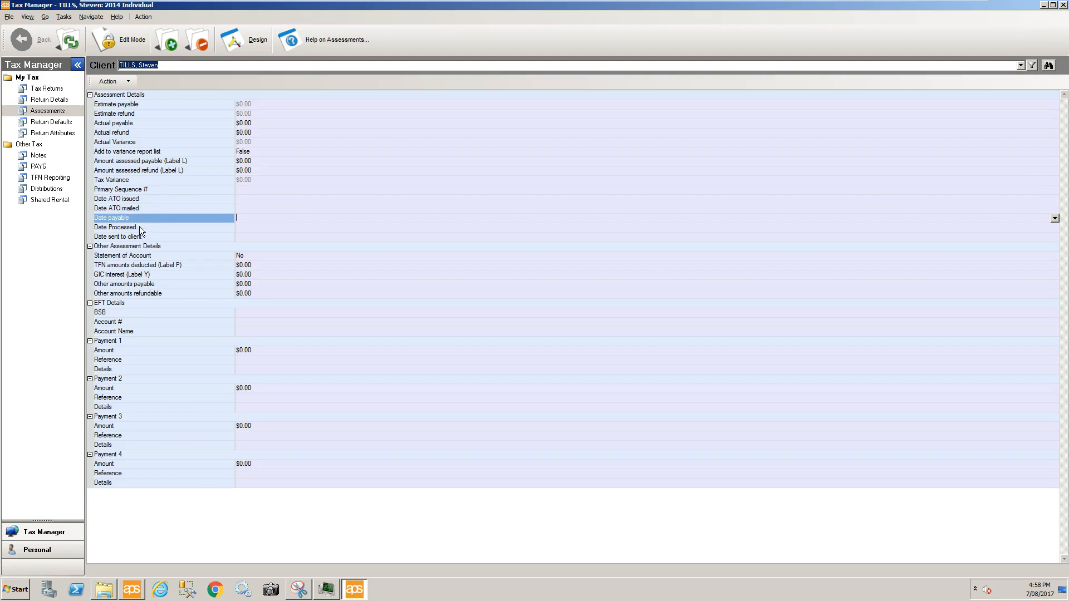
pyautogui.click(139, 228)
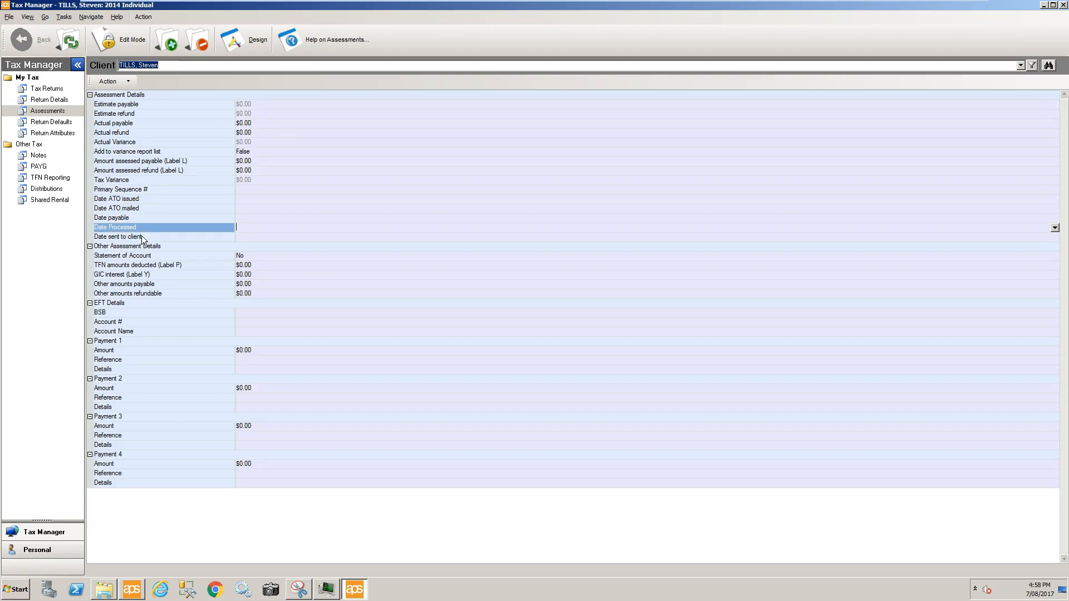
pyautogui.click(143, 241)
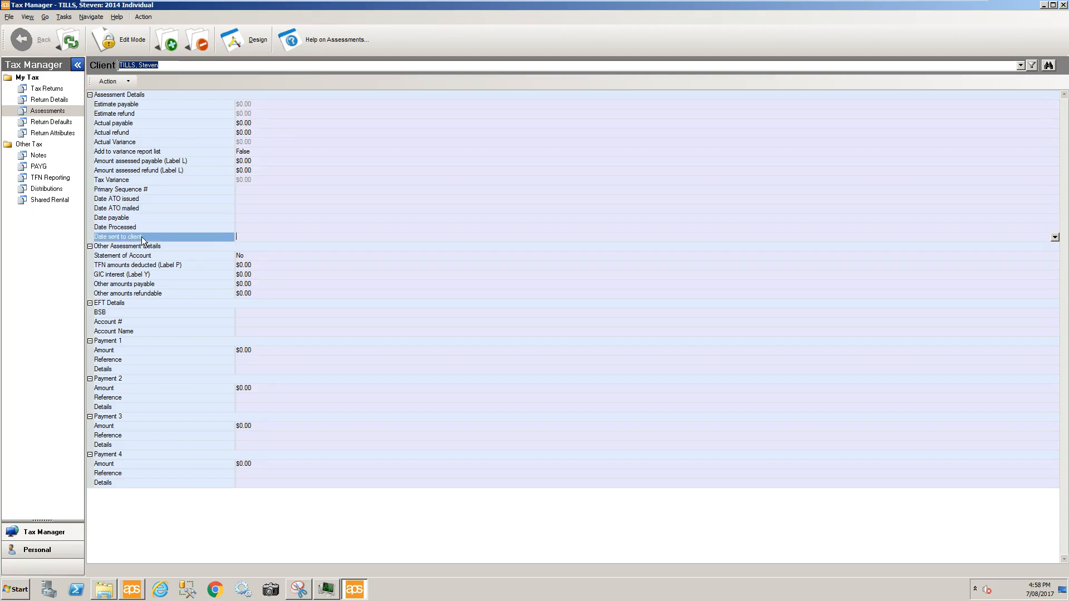
# Step: Examine the Other Assessment Details fields from Statement of Account through Other amounts refundable
pyautogui.click(142, 257)
pyautogui.click(141, 258)
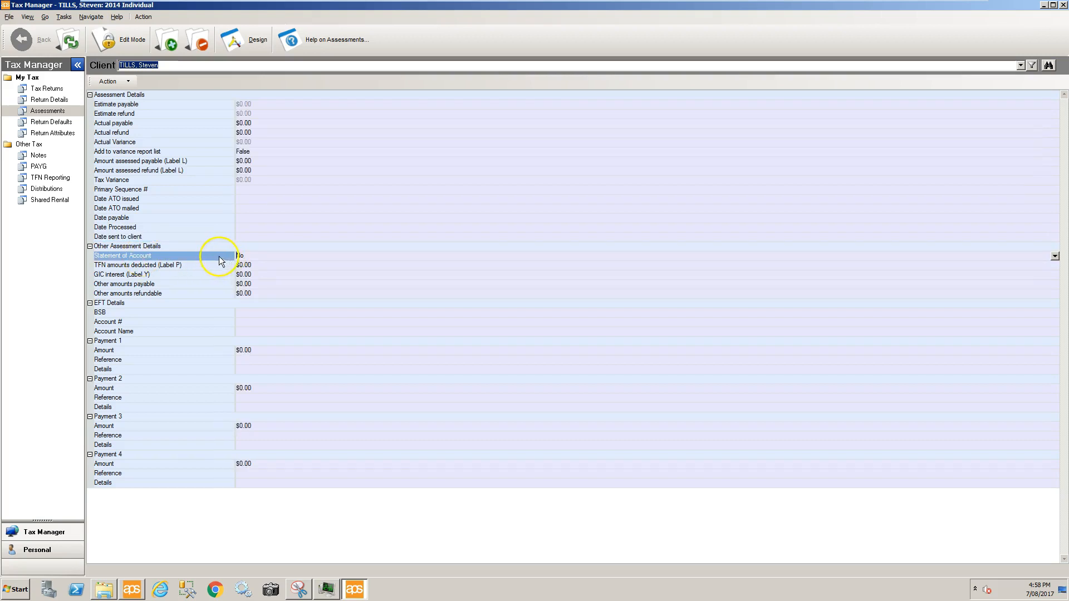
pyautogui.click(160, 265)
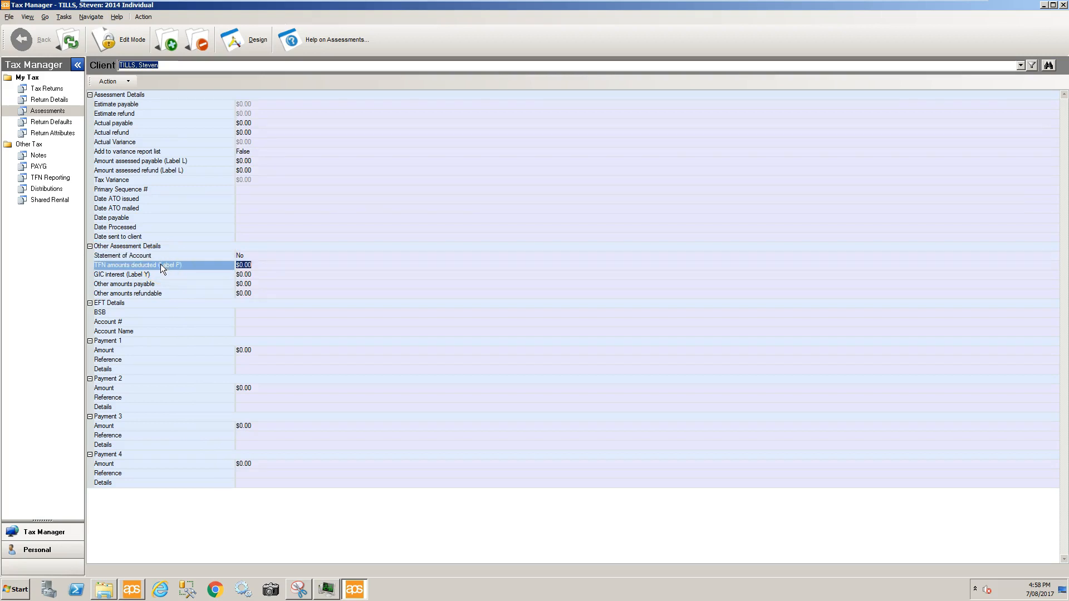
pyautogui.click(133, 276)
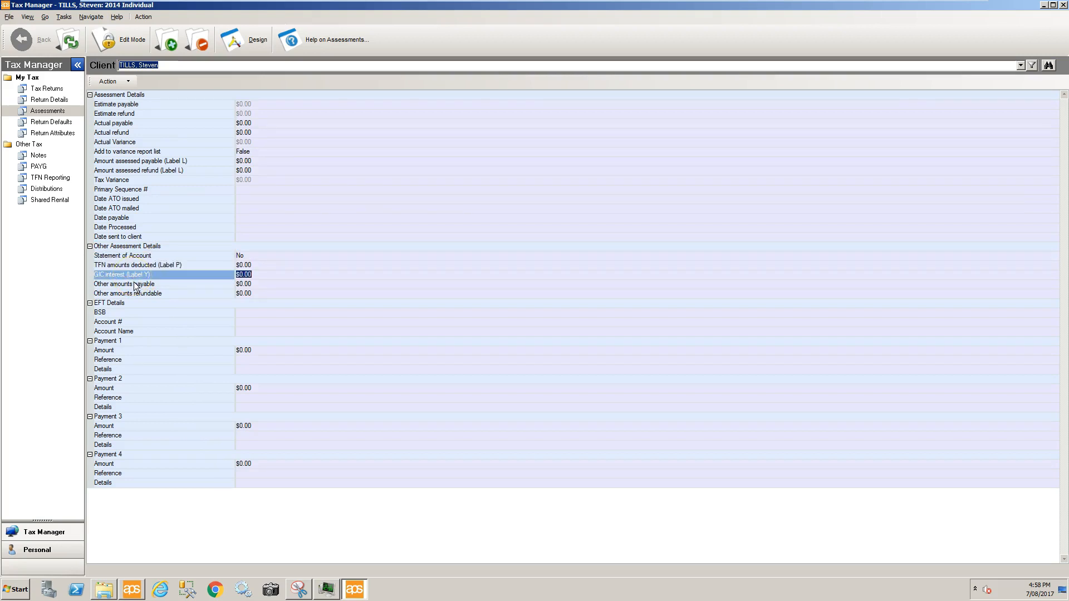
pyautogui.click(137, 285)
pyautogui.click(136, 294)
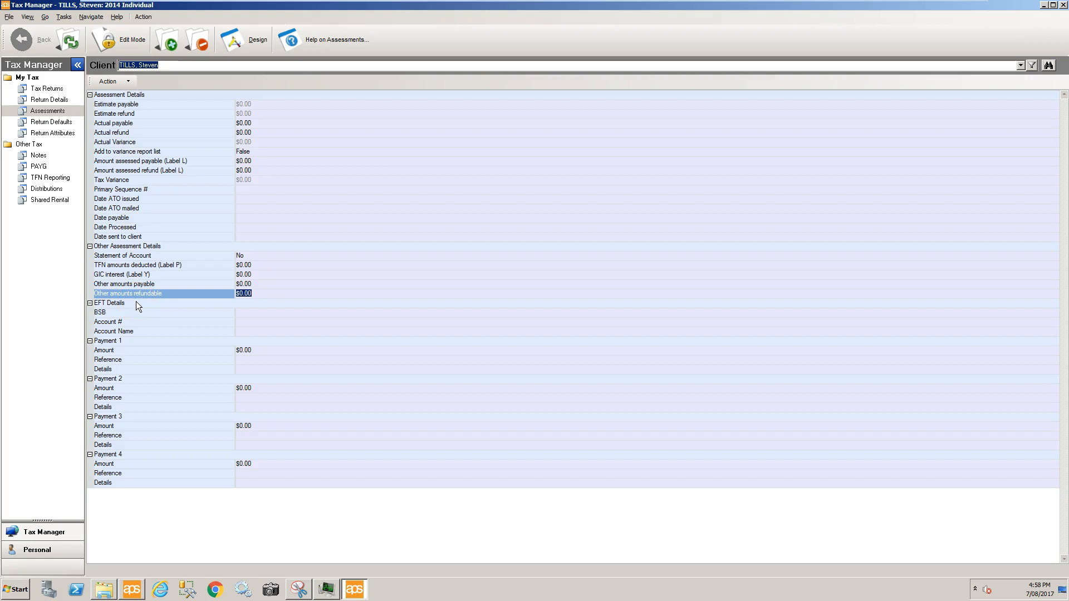
# Step: Collapse the EFT Details section and the Payment 1 to Payment 4 sections of the assessment
pyautogui.click(89, 303)
pyautogui.click(90, 313)
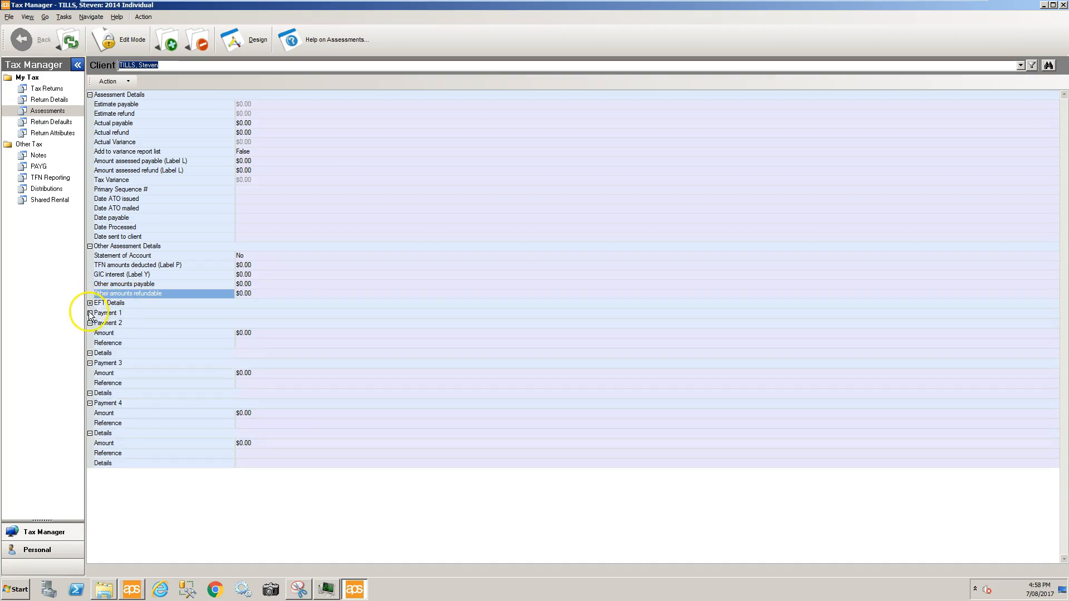
pyautogui.click(89, 323)
pyautogui.click(90, 333)
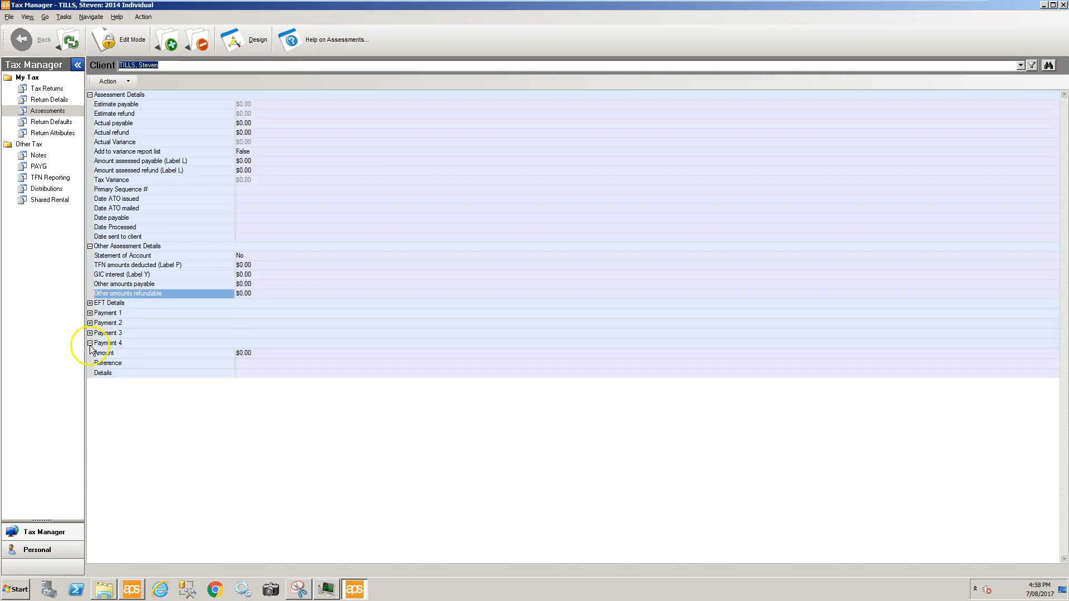
pyautogui.click(90, 343)
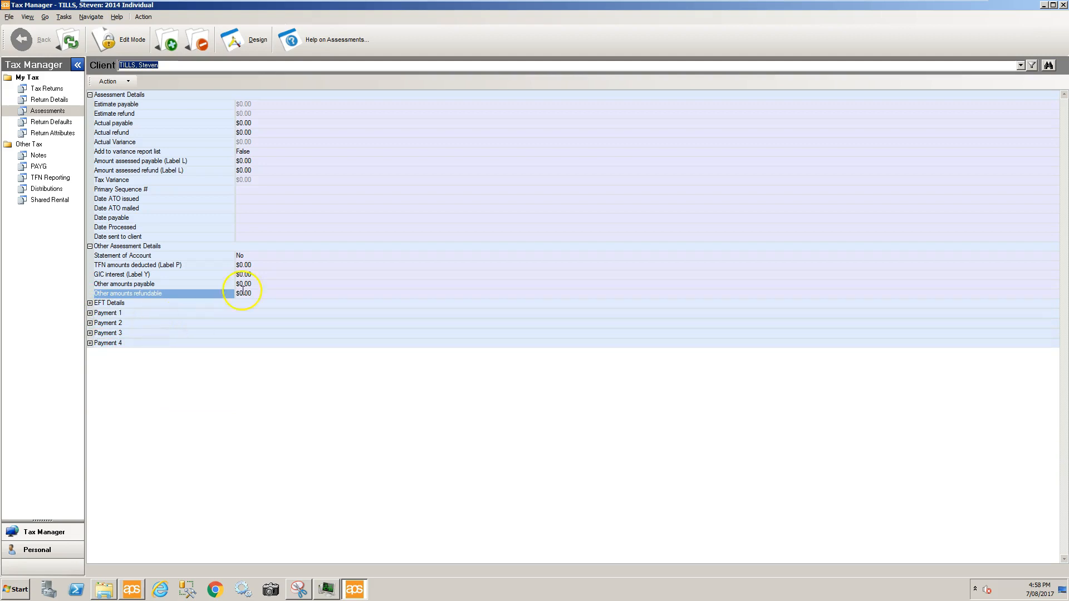
# Step: Minimize Tax Manager and open Digital Imaging from the Advance Applications list
pyautogui.click(1044, 5)
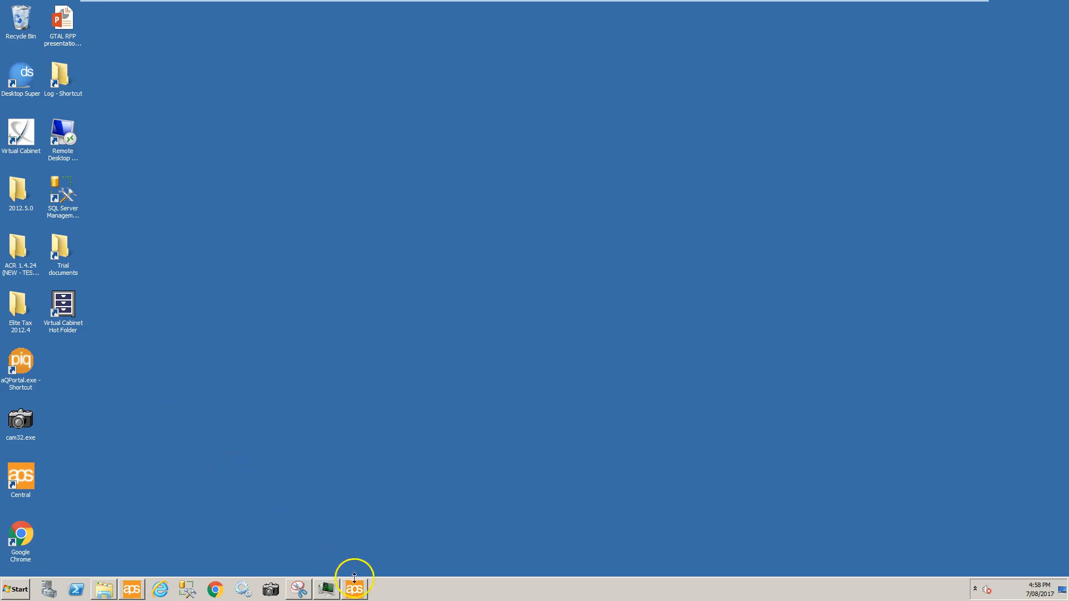
pyautogui.click(132, 589)
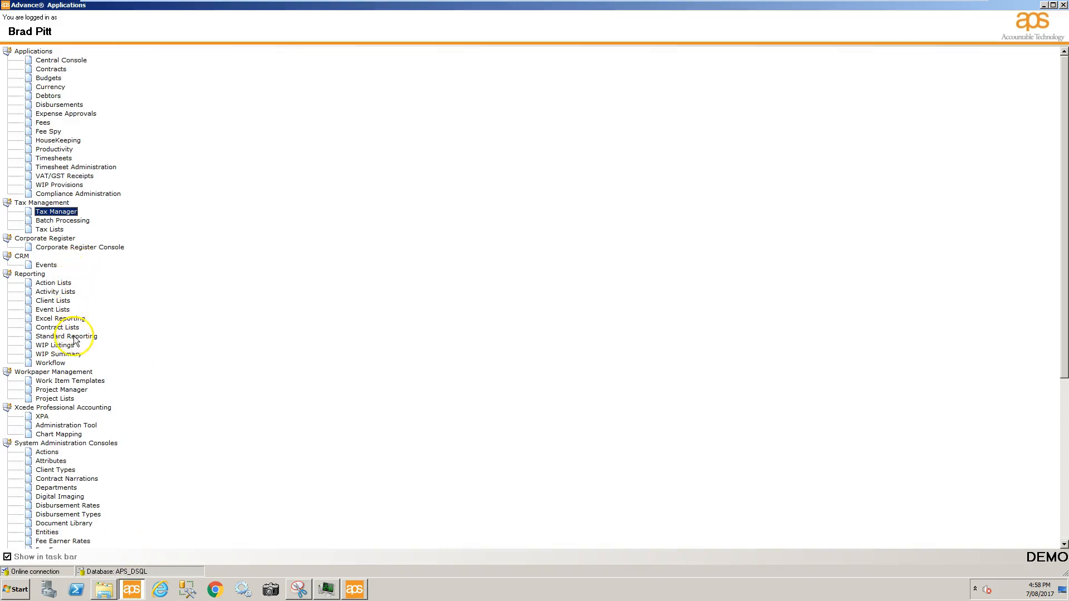
pyautogui.doubleClick(59, 496)
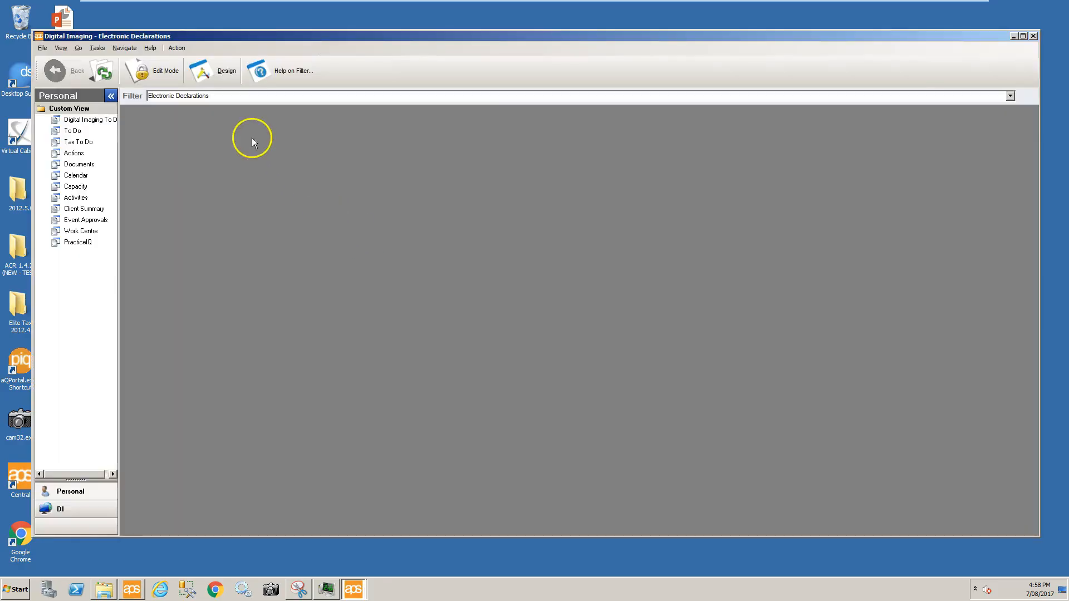
# Step: Search the form filter for "noa" and choose NOA - EFT Refund in the Personal view
pyautogui.click(228, 96)
pyautogui.write('noa')
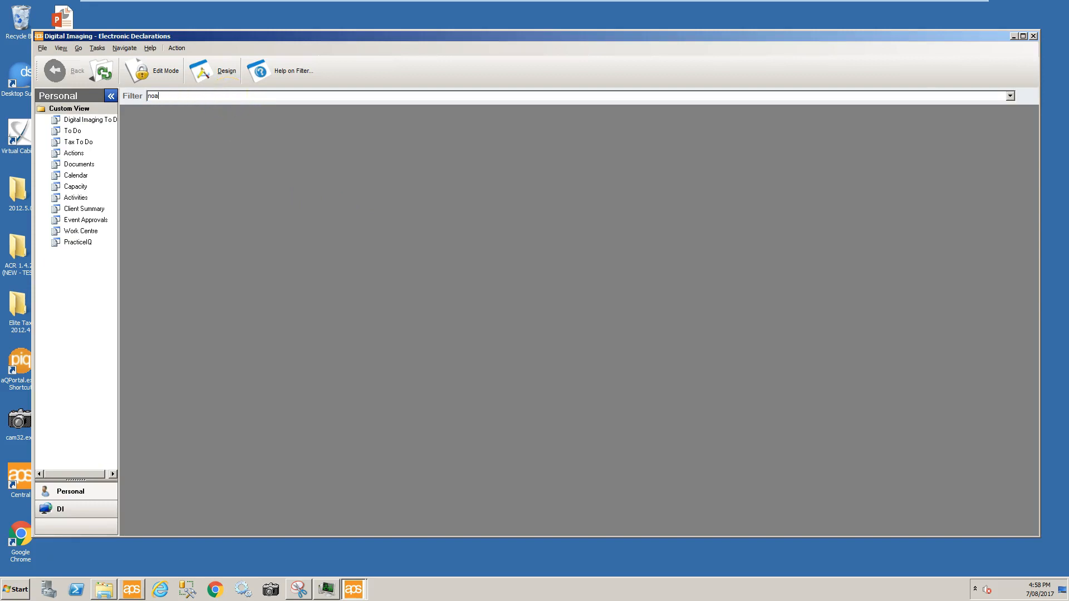
pyautogui.press('Return')
pyautogui.click(215, 106)
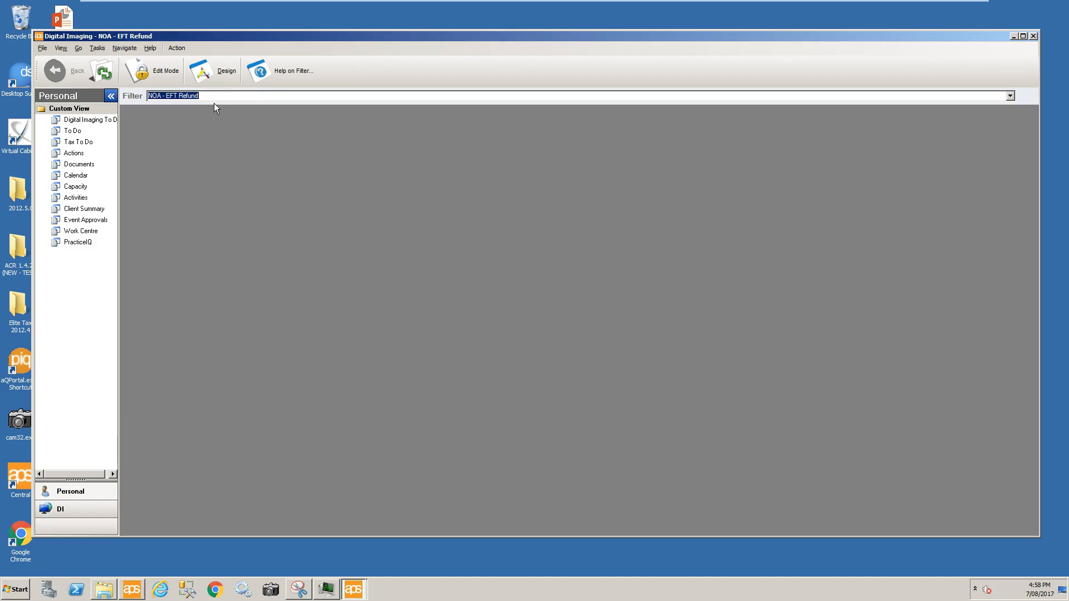
# Step: Show the form details in the DI view and filter them to NOA - EFT Refund by searching for "noa"
pyautogui.click(71, 511)
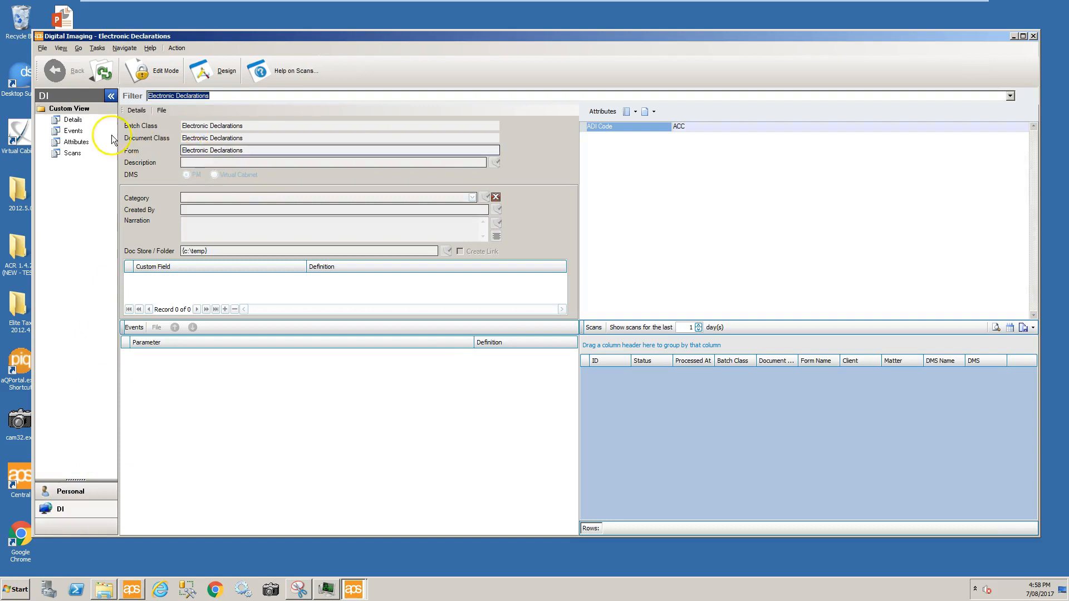
pyautogui.click(79, 119)
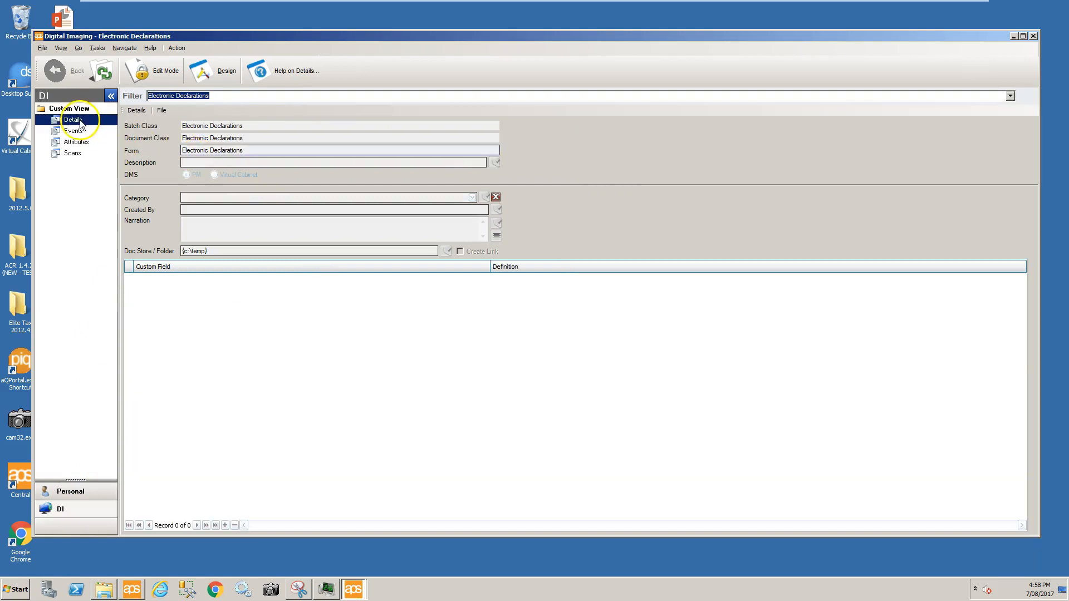
pyautogui.click(218, 97)
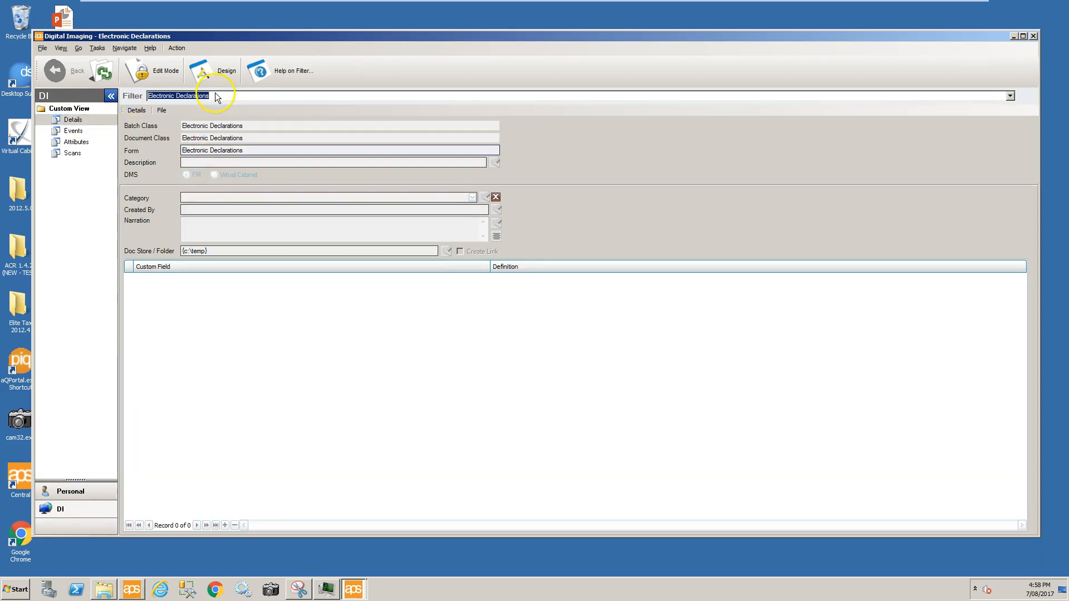
pyautogui.write('noa')
pyautogui.press('Return')
pyautogui.press('Down')
pyautogui.press('Return')
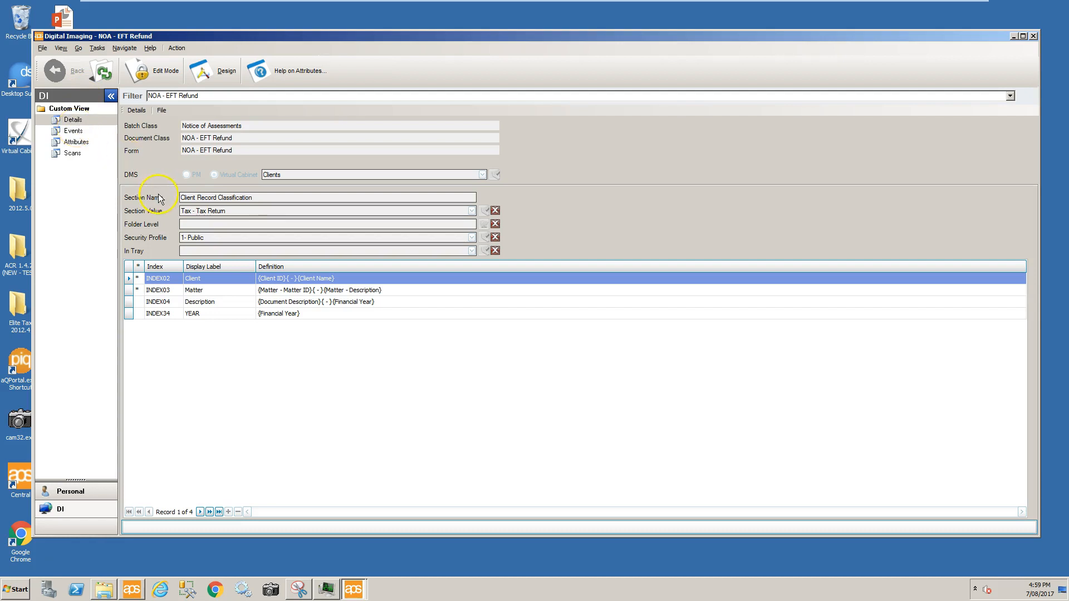
pyautogui.click(151, 71)
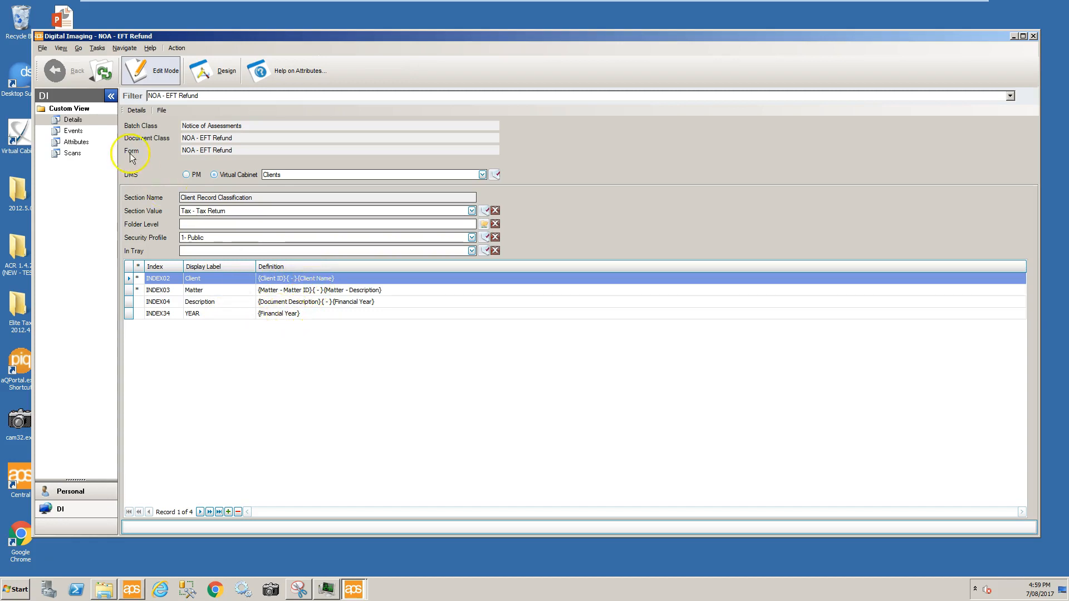
pyautogui.click(78, 132)
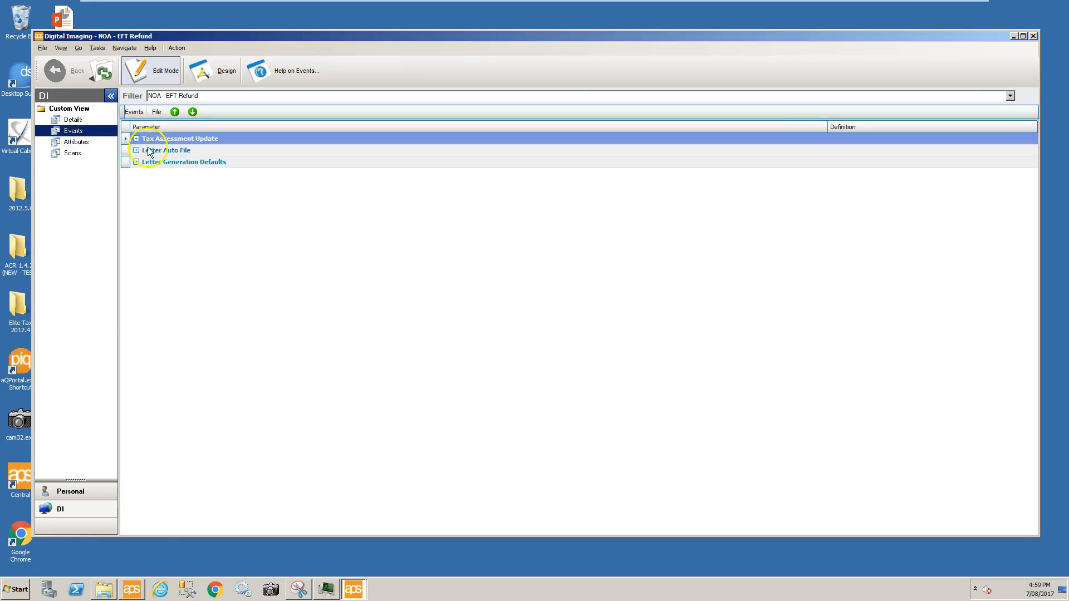
pyautogui.click(136, 139)
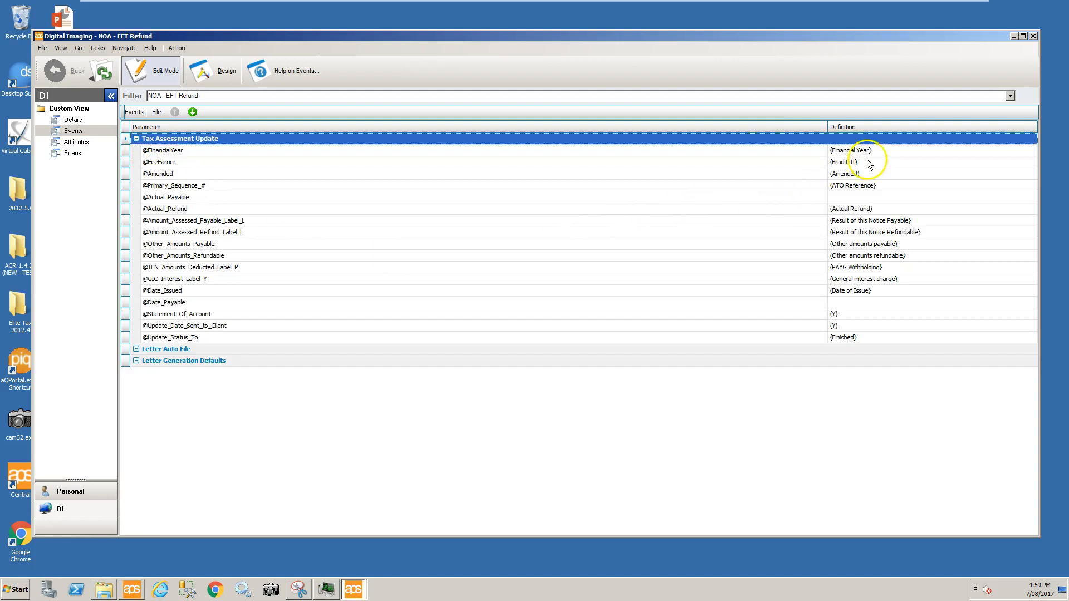
pyautogui.click(235, 151)
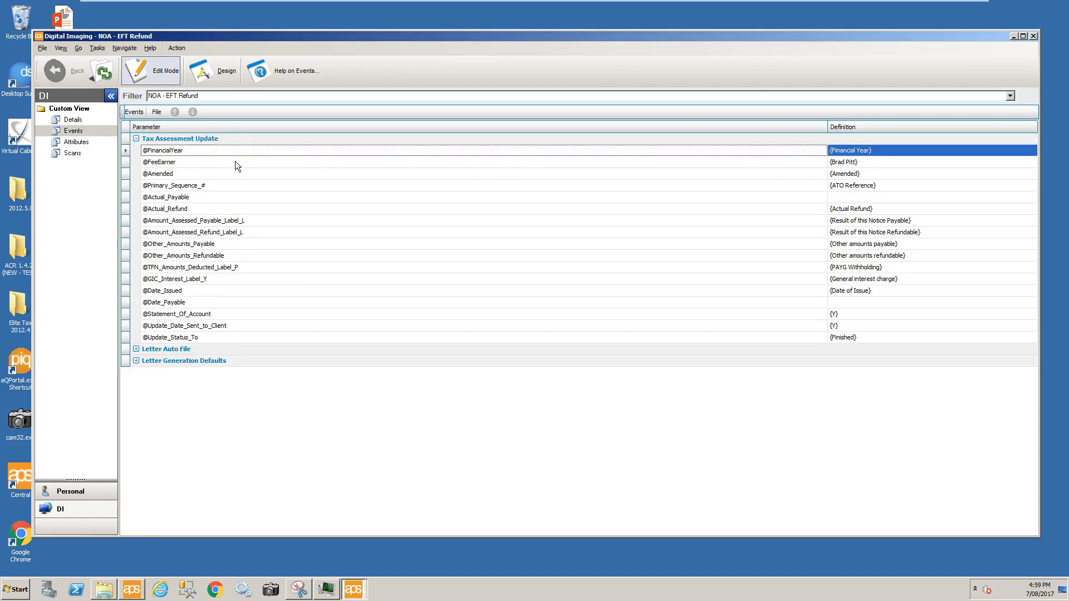
pyautogui.click(235, 163)
pyautogui.click(235, 175)
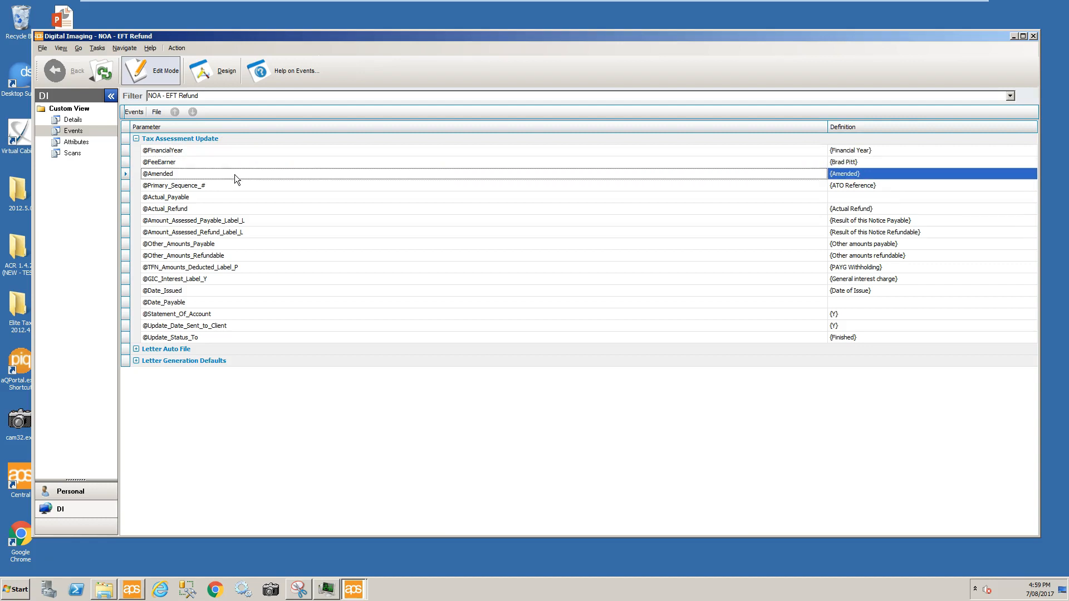
pyautogui.click(235, 187)
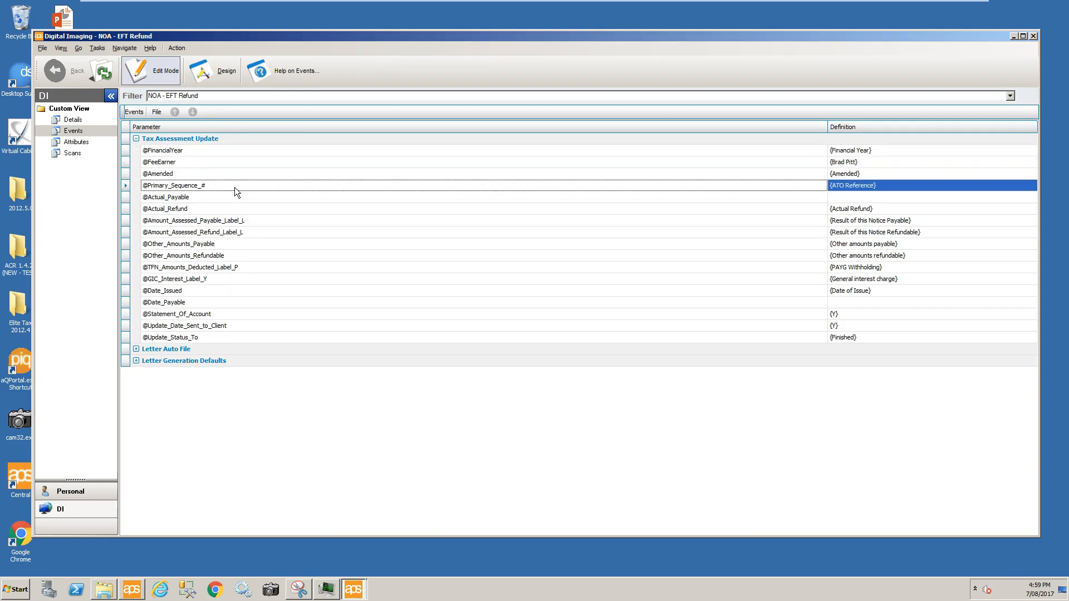
pyautogui.click(233, 198)
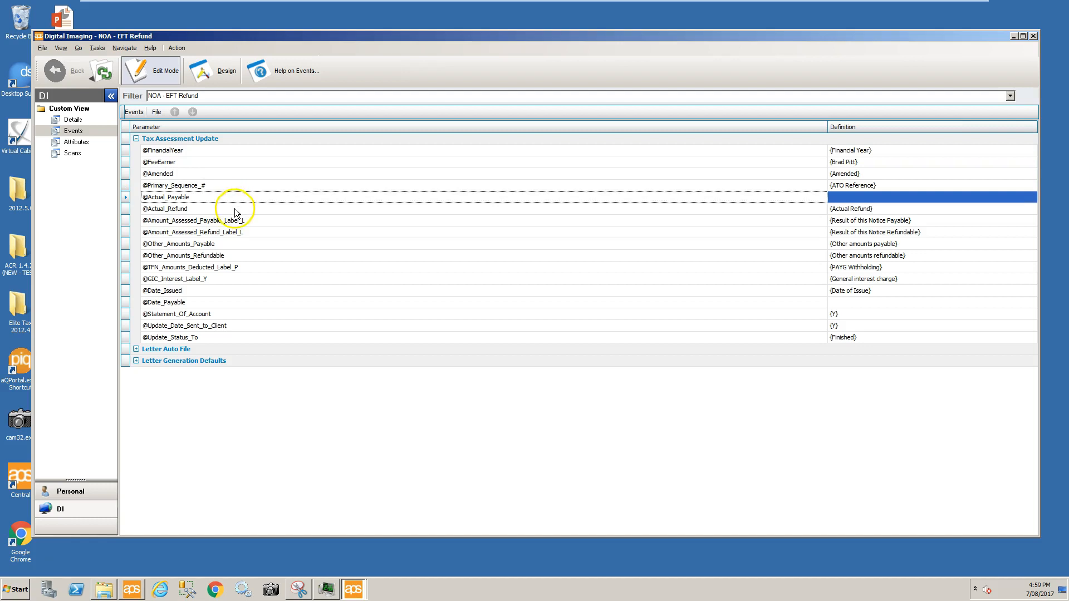
pyautogui.click(235, 209)
pyautogui.click(240, 222)
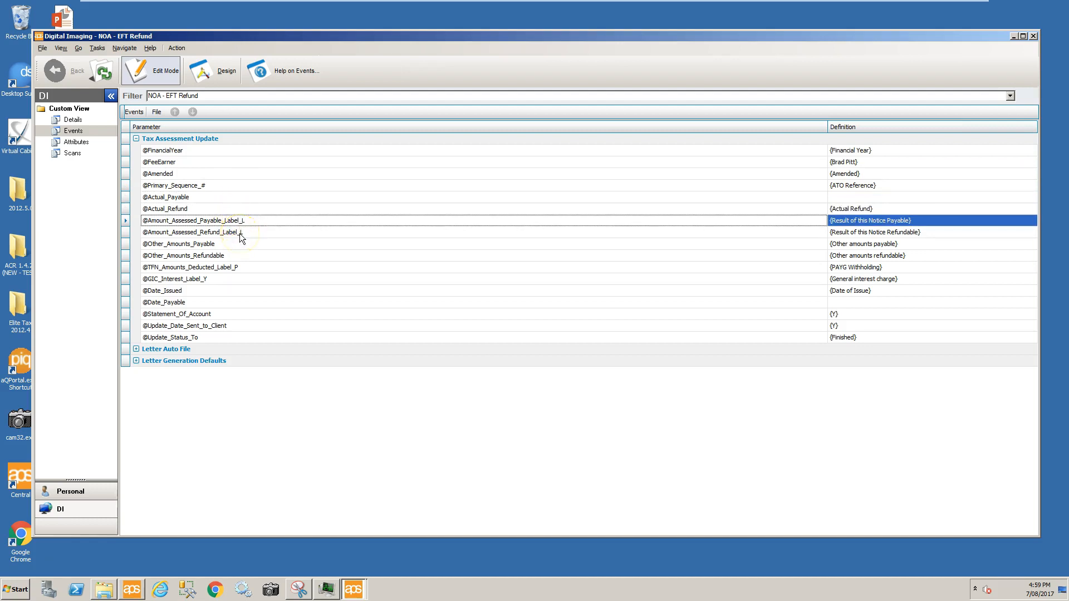
pyautogui.click(239, 233)
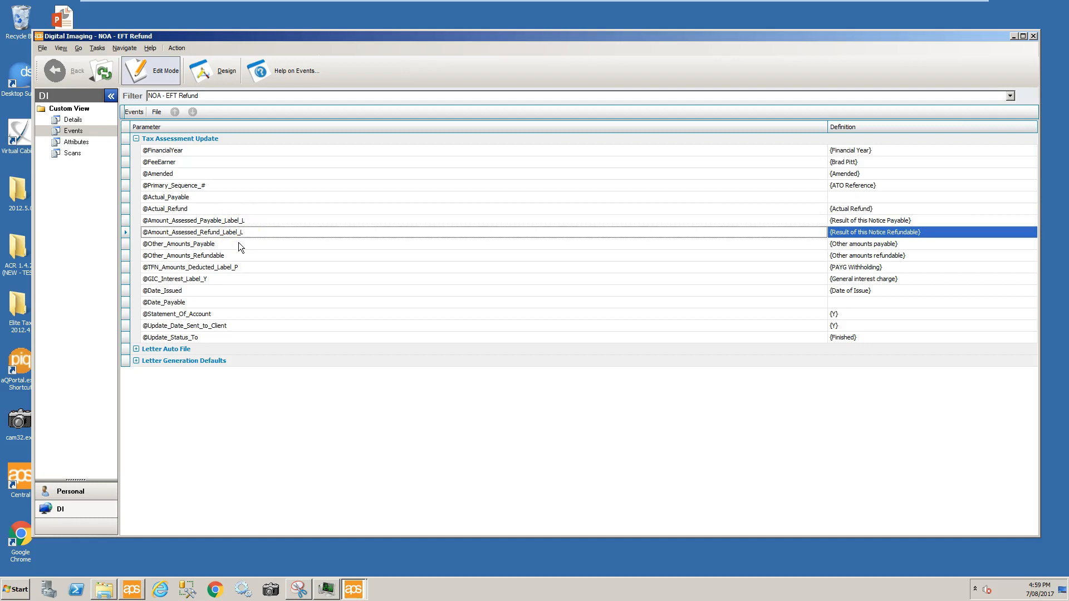
pyautogui.click(238, 244)
pyautogui.click(240, 257)
pyautogui.click(234, 267)
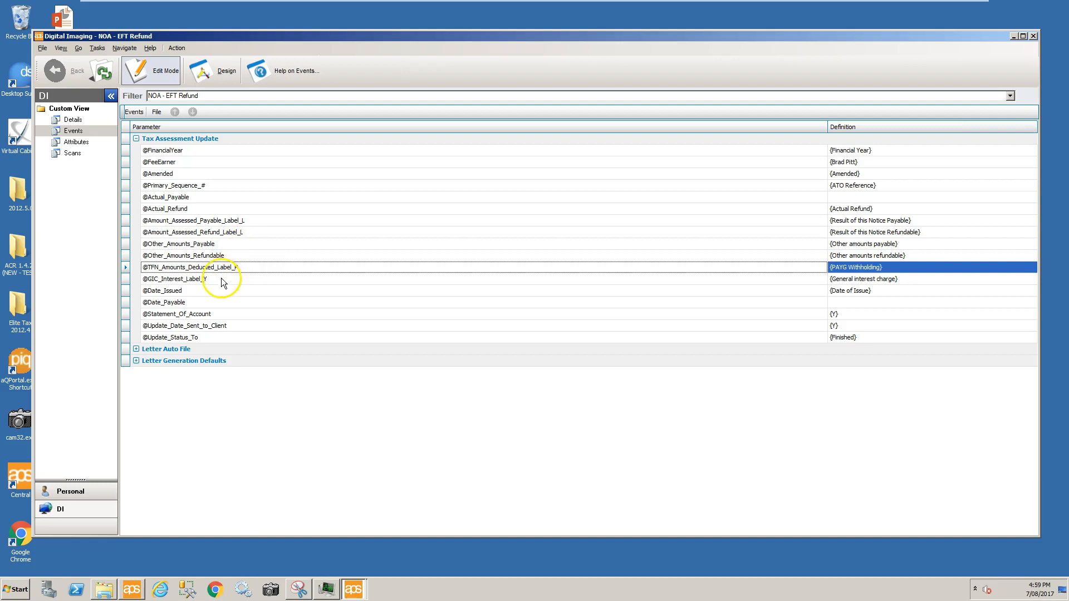
pyautogui.click(218, 291)
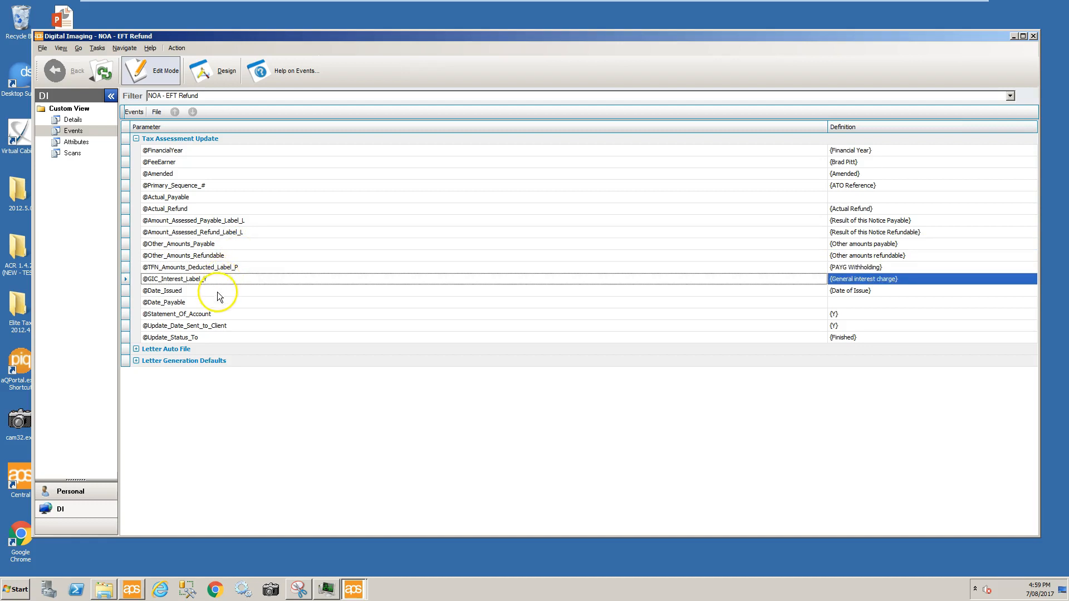
pyautogui.click(214, 302)
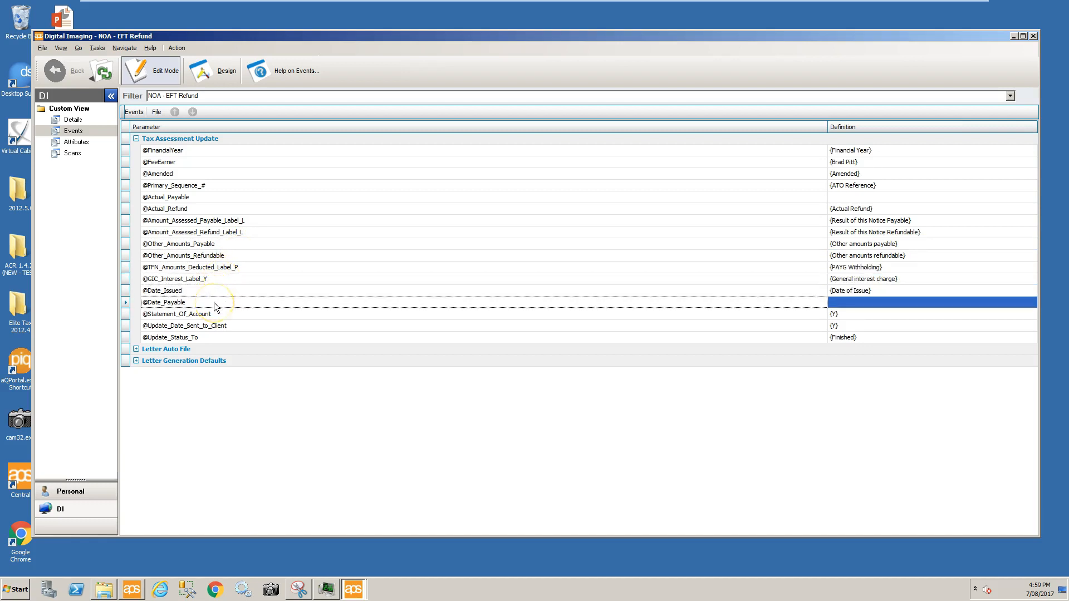
pyautogui.click(215, 314)
pyautogui.click(218, 327)
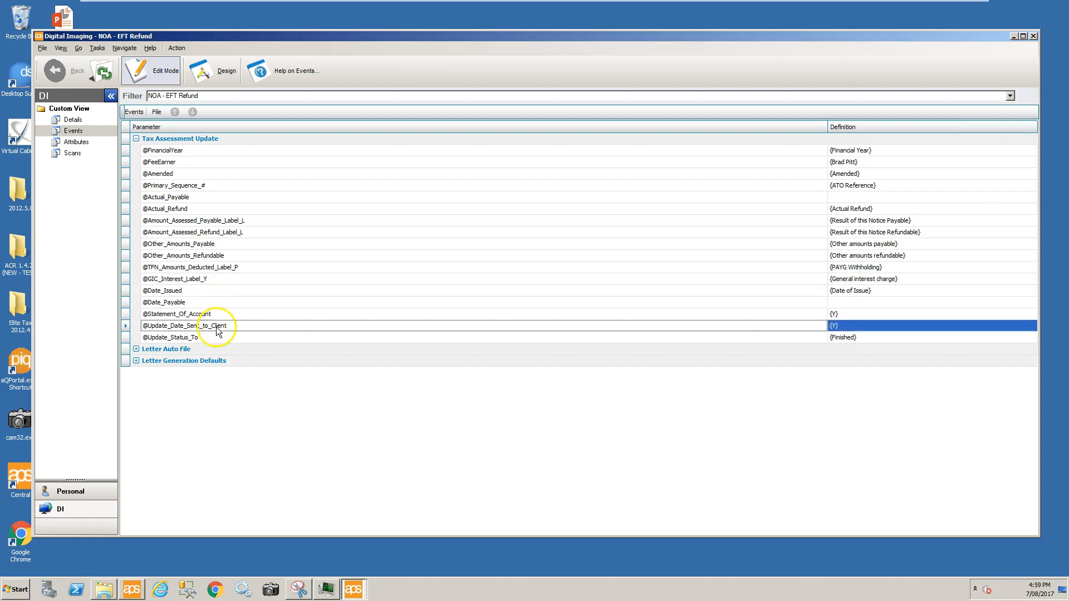
pyautogui.click(219, 338)
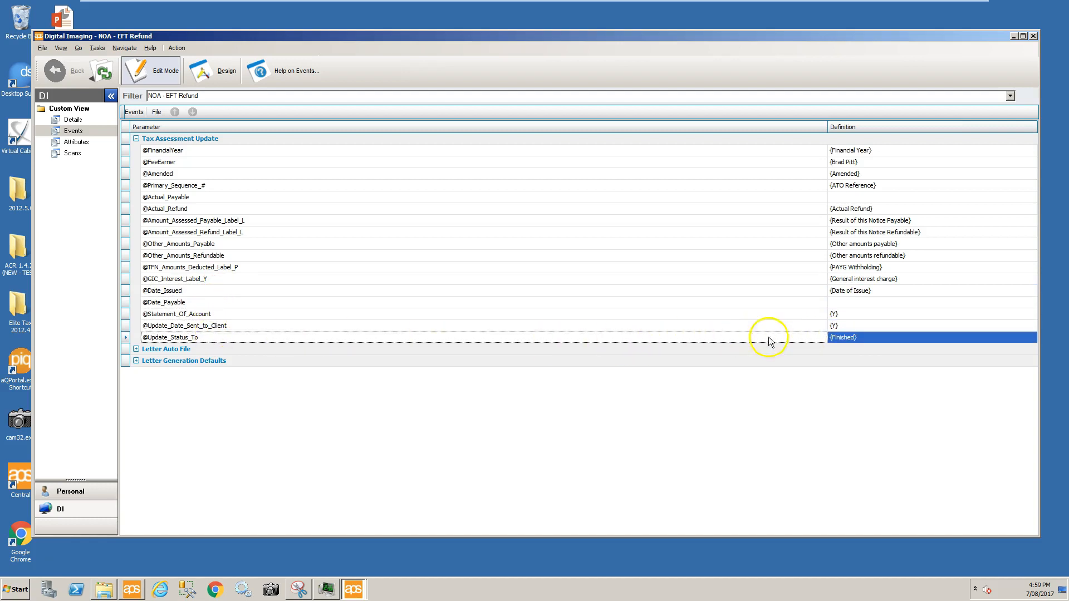
# Step: Collapse the Tax Assessment Update event, minimize Digital Imaging and switch to the client's 2014 Individual return in Tax Manager
pyautogui.click(136, 139)
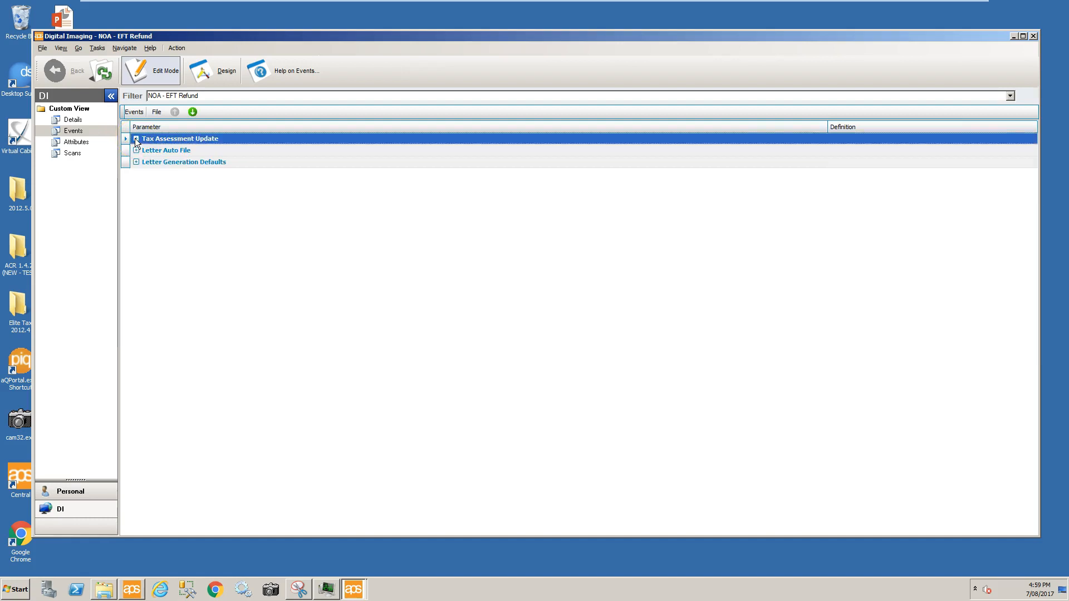
pyautogui.click(1013, 36)
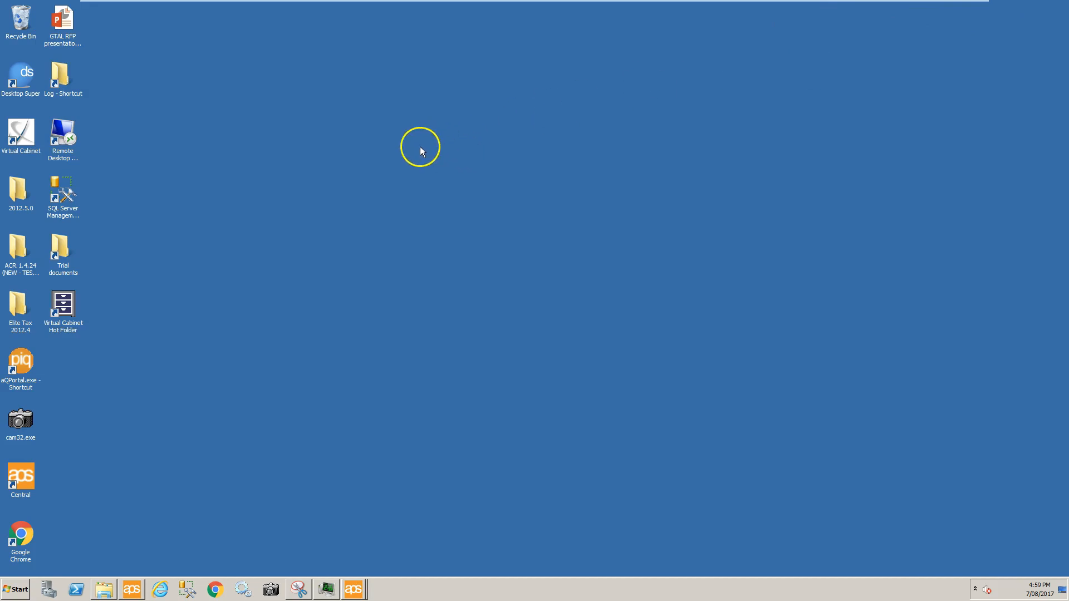
pyautogui.click(353, 589)
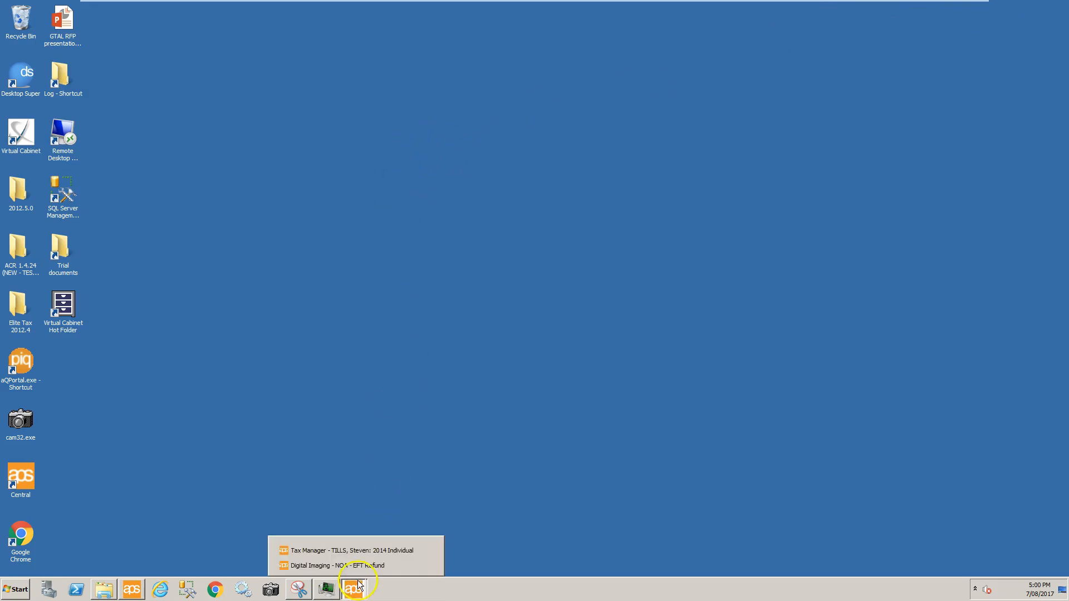
pyautogui.click(352, 553)
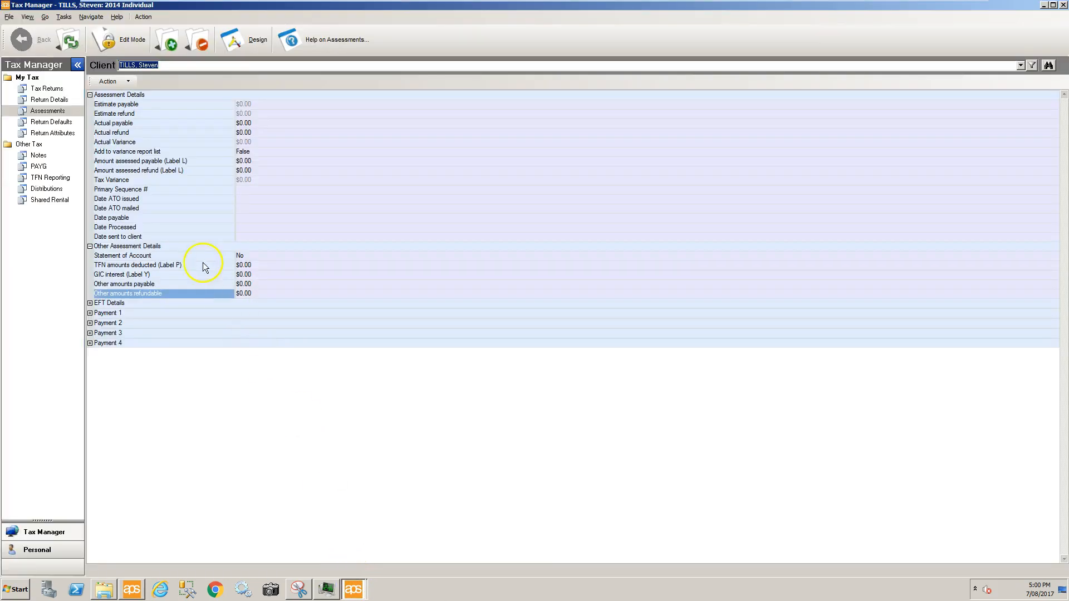
# Step: Review the GIC interest, TFN amounts deducted, and other amounts payable and refundable fields under Other Assessment Details
pyautogui.click(135, 274)
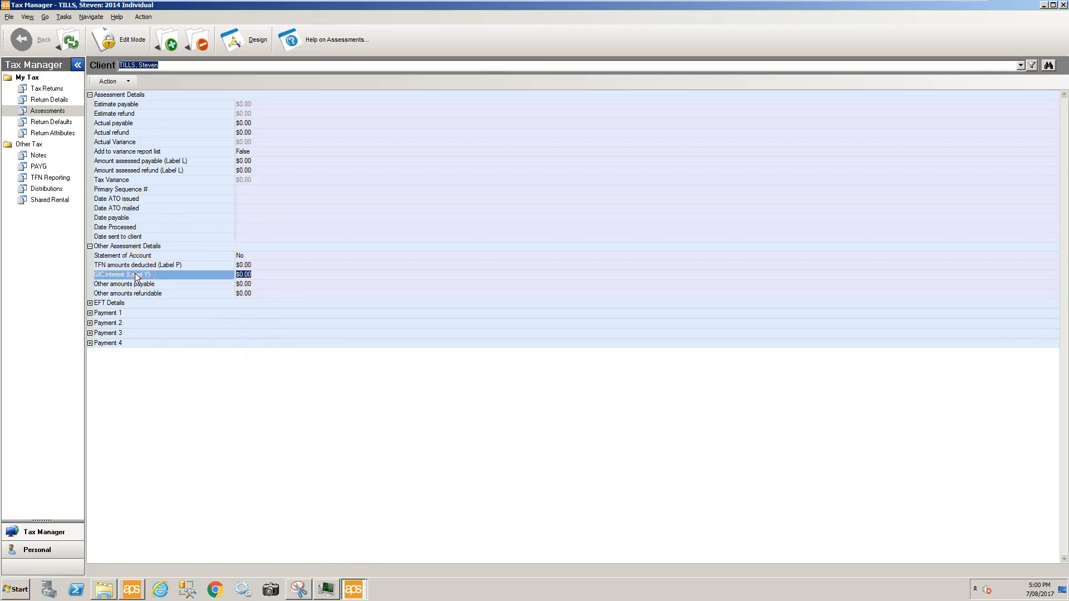
pyautogui.click(139, 266)
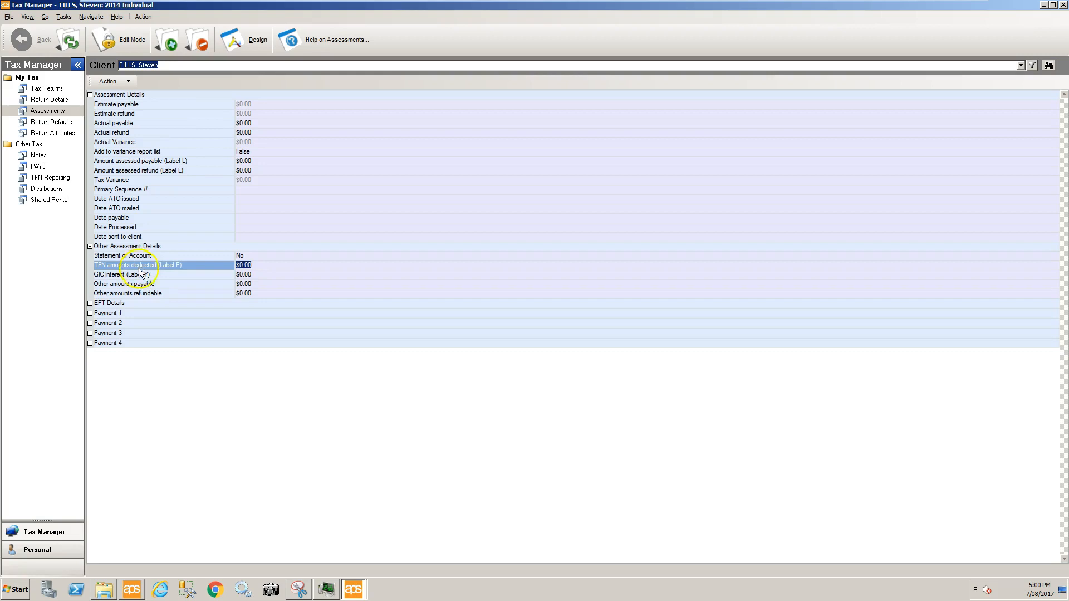
pyautogui.click(143, 284)
pyautogui.click(142, 291)
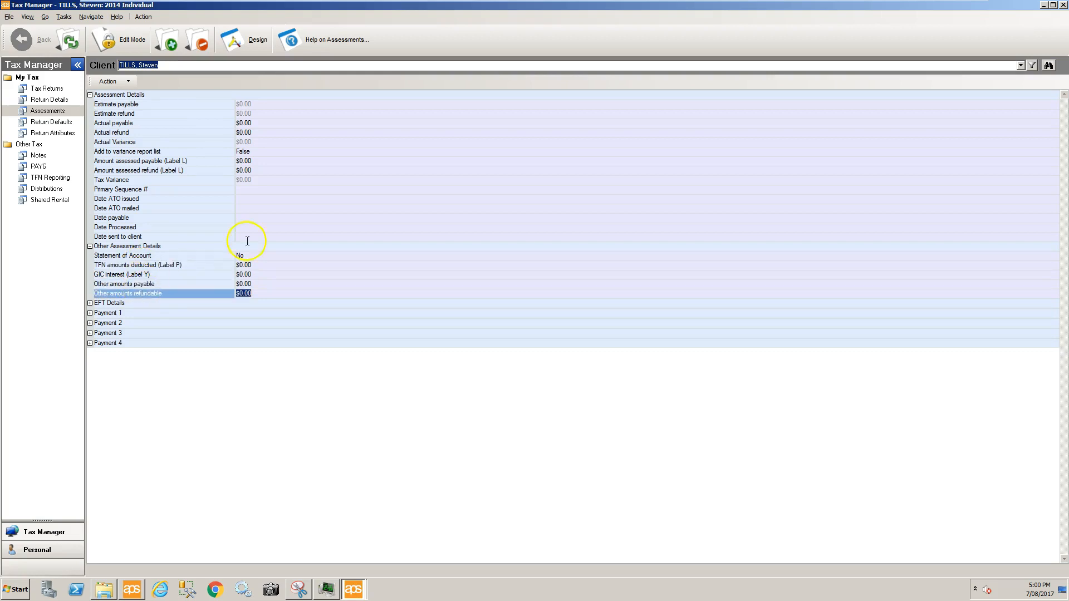
# Step: Minimize Tax Manager and launch the Administration module of Kofax Capture 10.2
pyautogui.click(1043, 6)
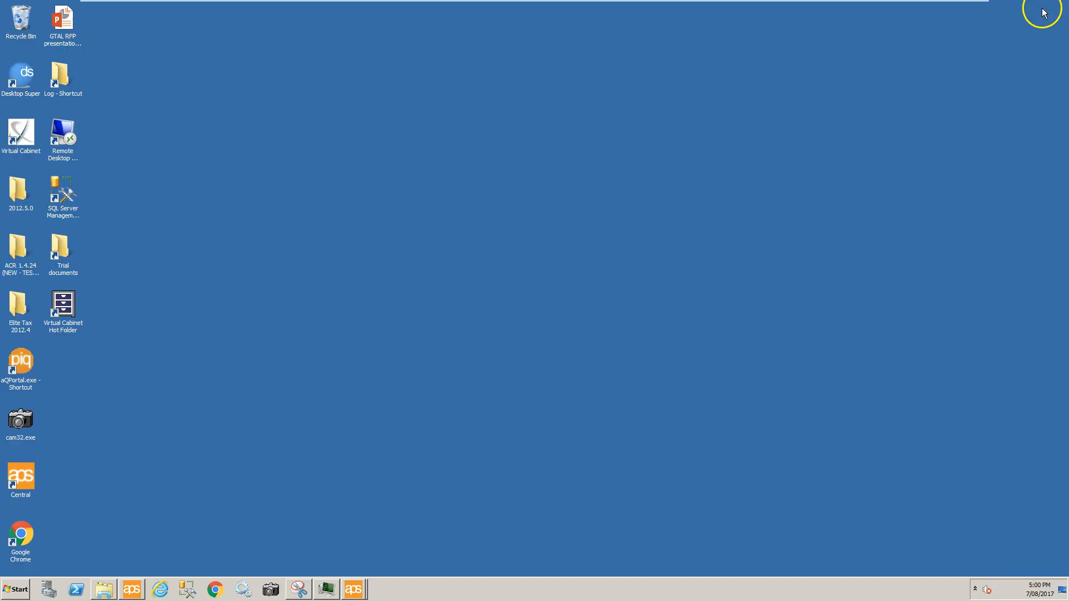
pyautogui.click(17, 587)
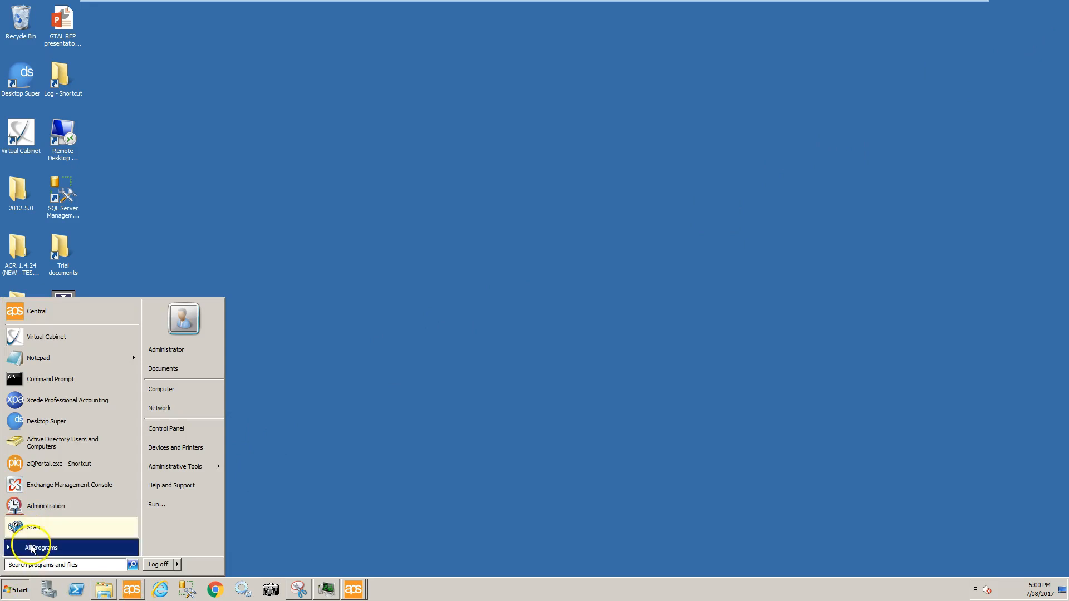
pyautogui.click(38, 547)
pyautogui.click(38, 435)
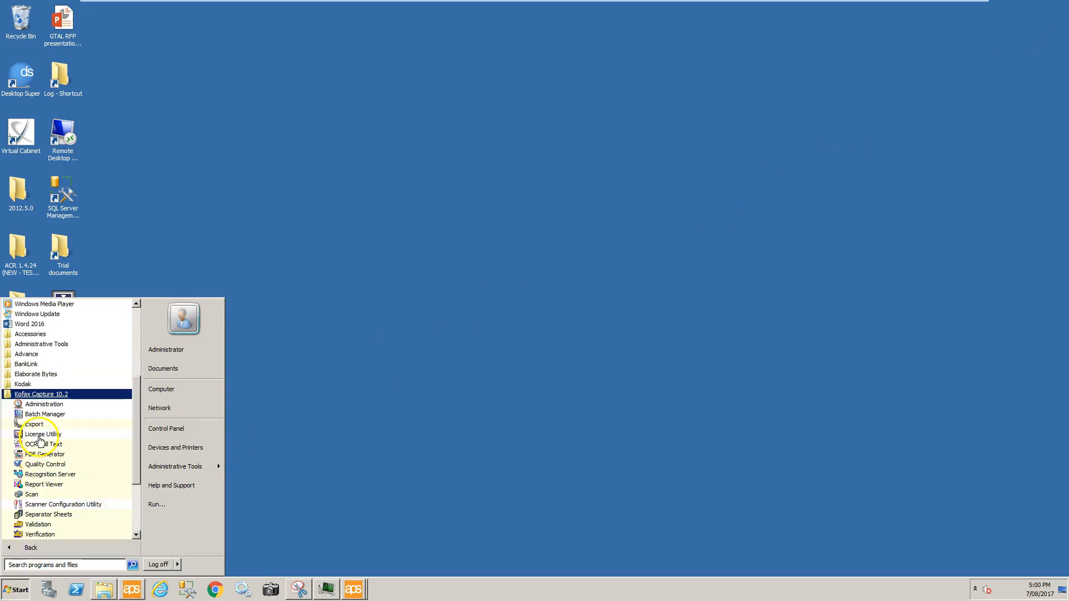
pyautogui.click(40, 407)
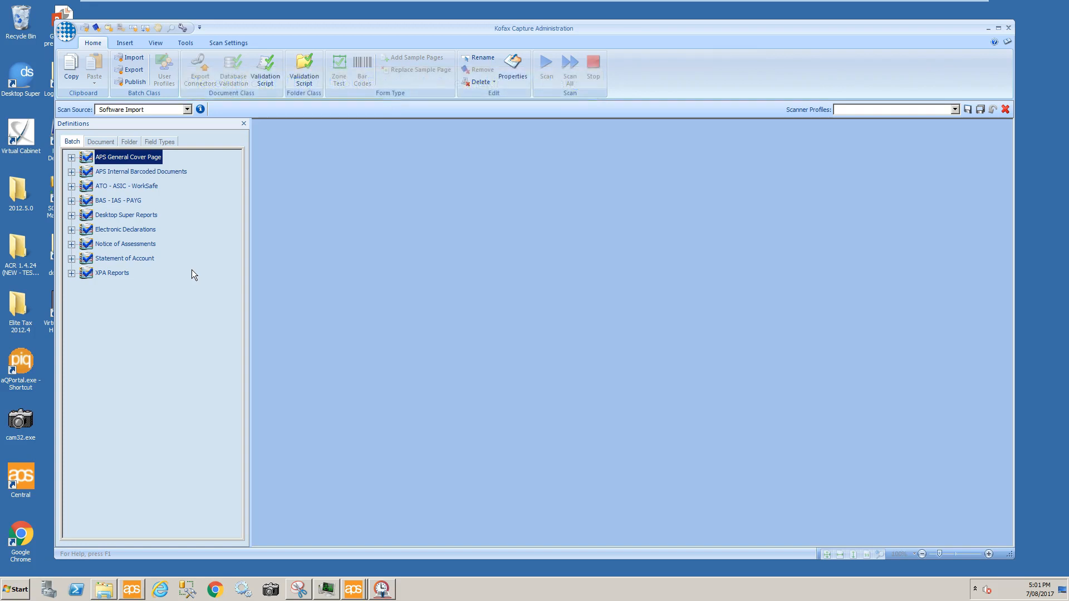
# Step: Expand the Notice of Assessments batch class and open the properties of its NOA - EFT Refund document class
pyautogui.click(128, 245)
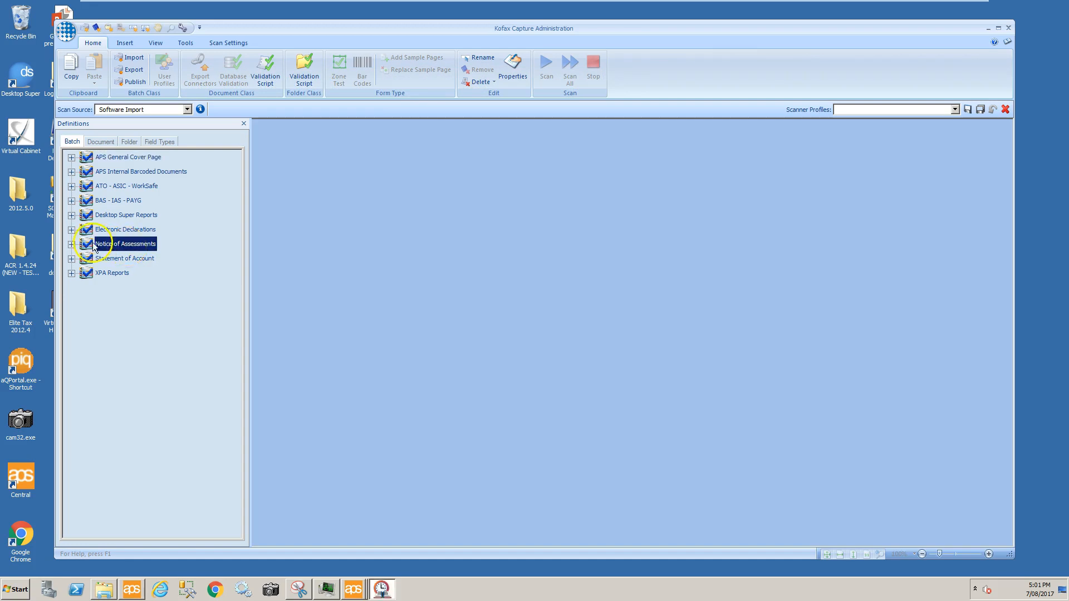
pyautogui.click(72, 244)
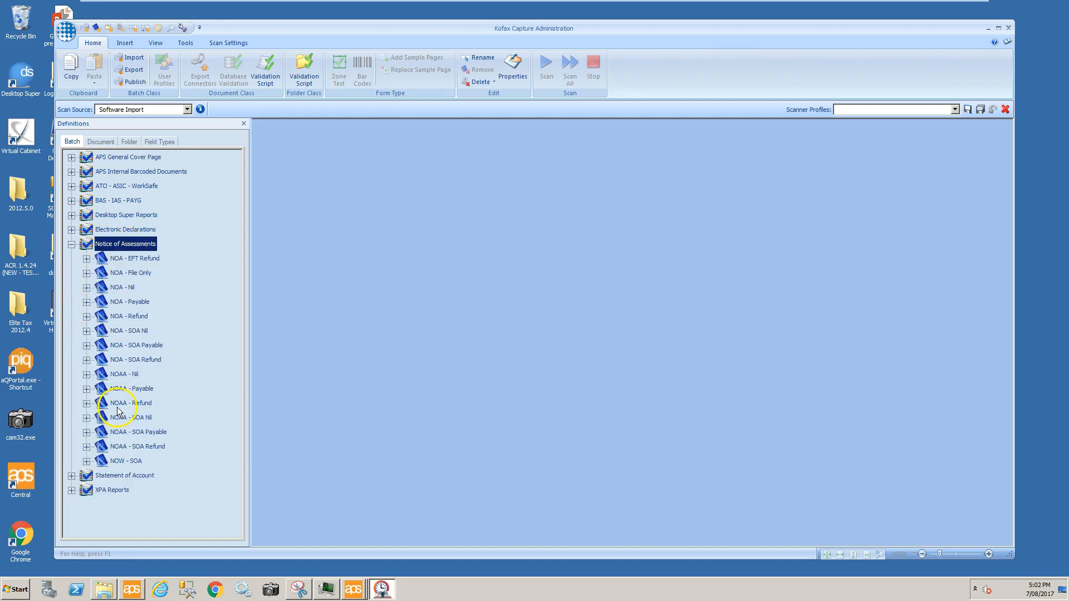
pyautogui.click(109, 262)
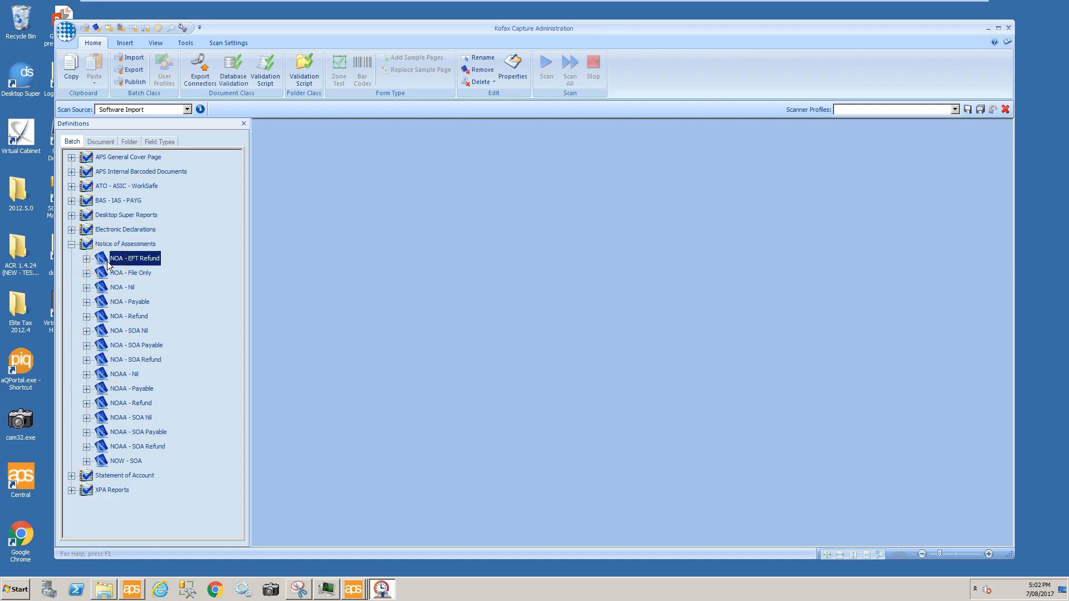
pyautogui.rightClick(109, 263)
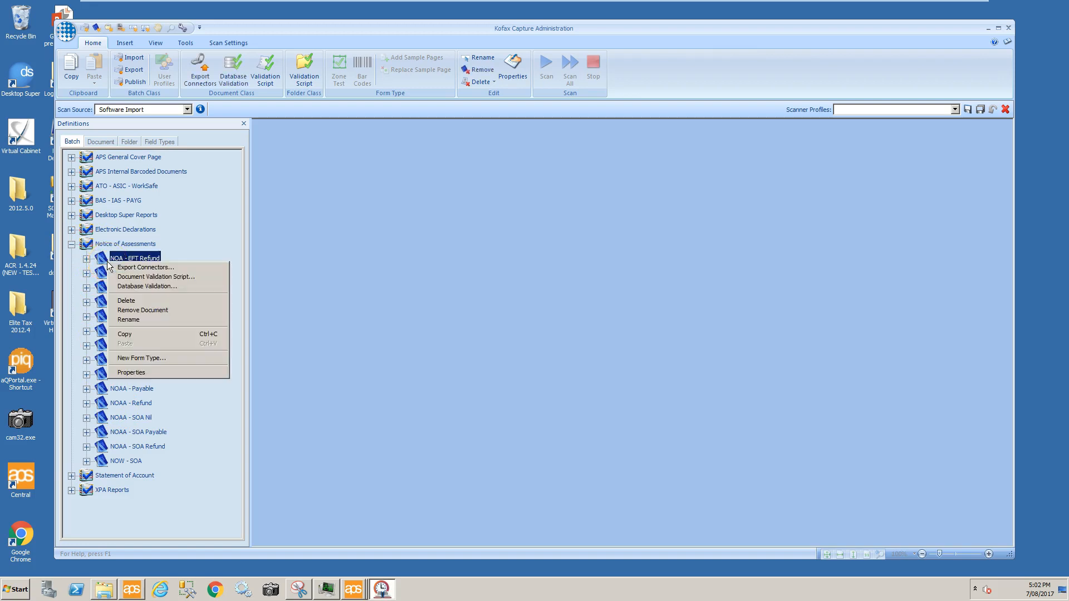
pyautogui.click(154, 374)
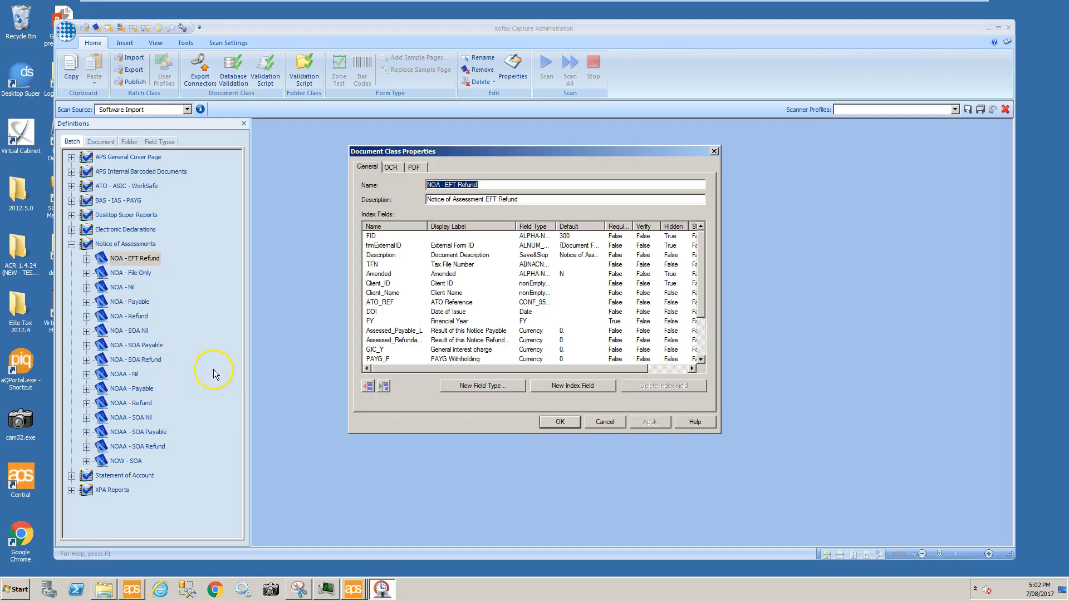
# Step: Examine the document class's index fields and their hidden settings, from Description through General interest charge and PAYG Withholding to Other amounts refundable
pyautogui.click(457, 254)
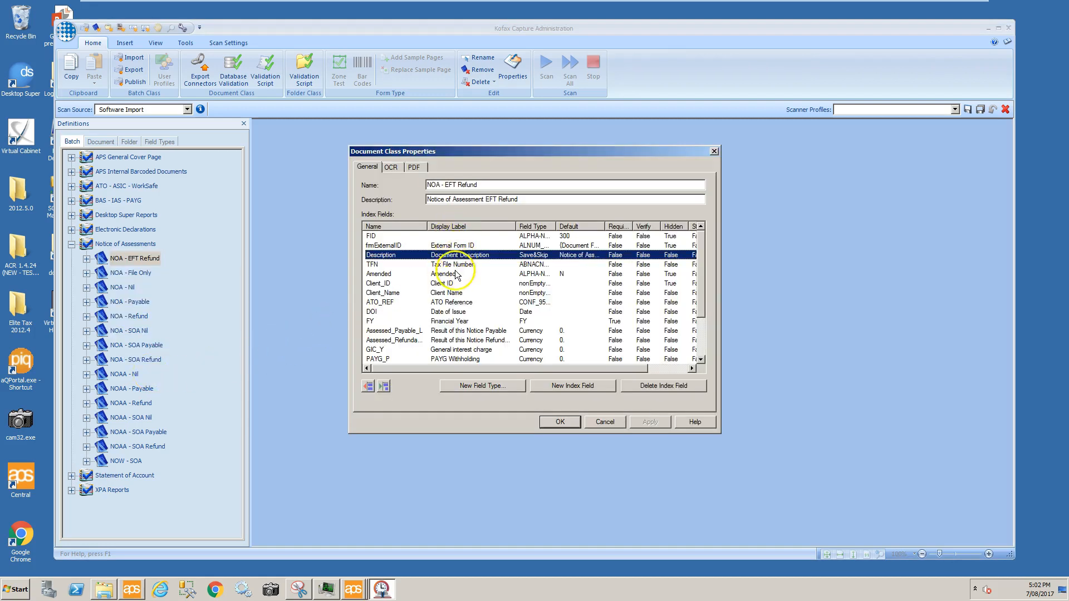
pyautogui.click(459, 304)
pyautogui.click(460, 313)
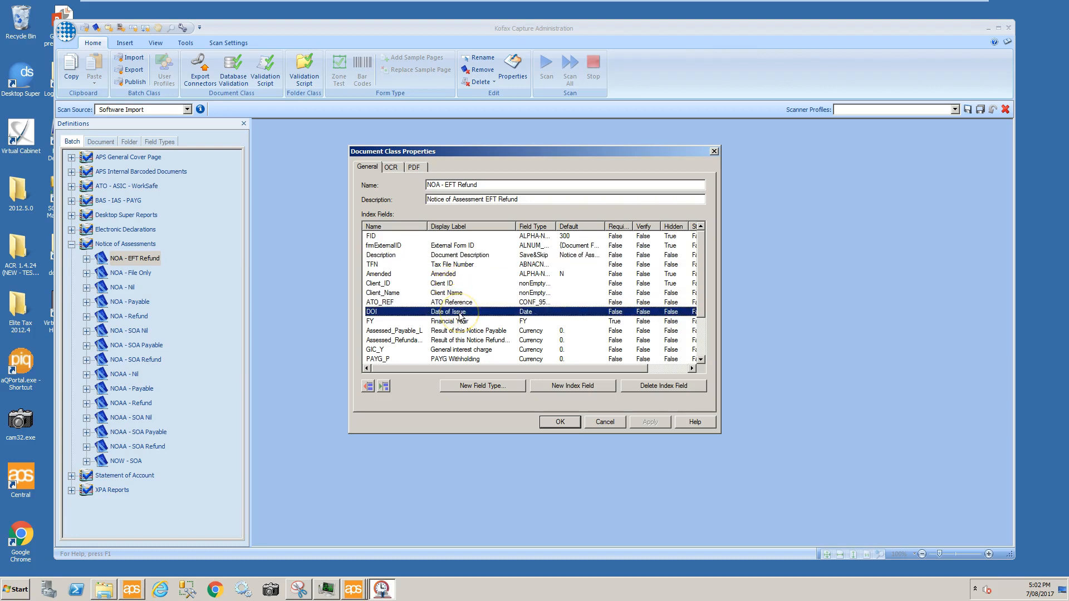
pyautogui.click(463, 323)
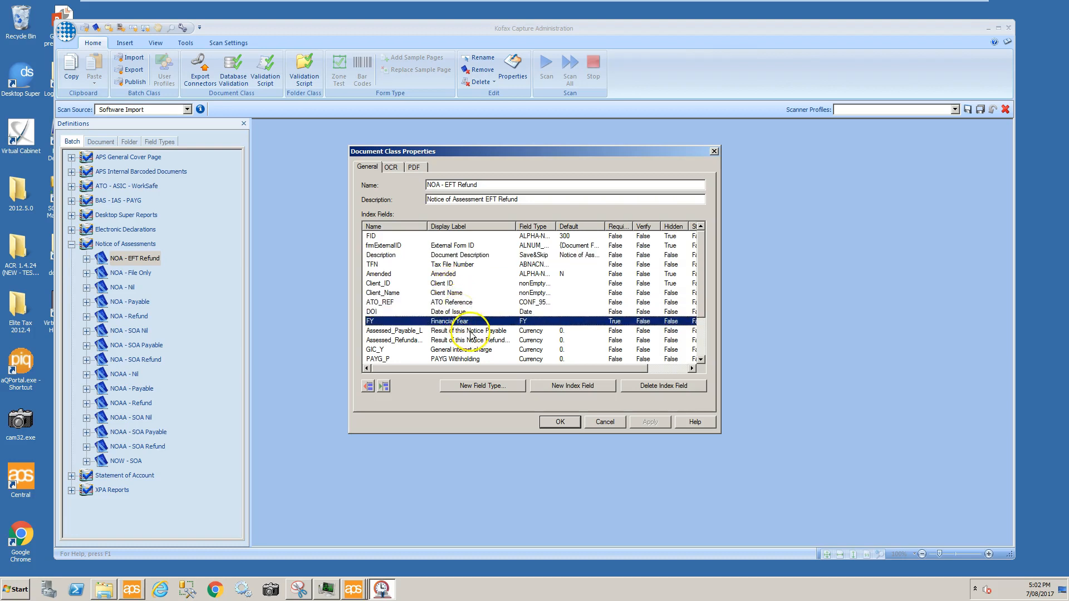
pyautogui.click(476, 340)
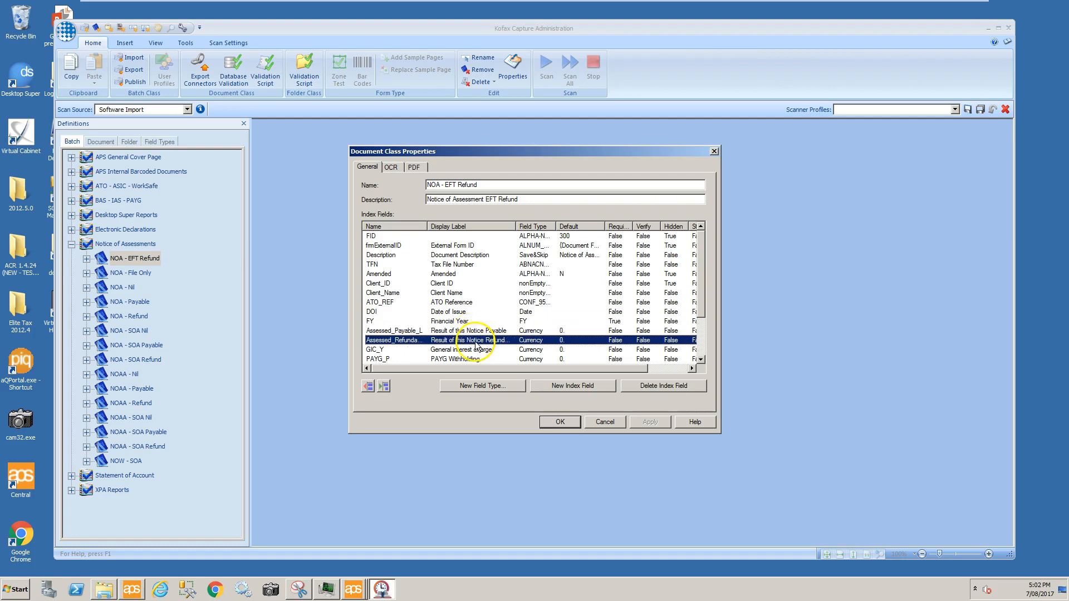
pyautogui.click(479, 351)
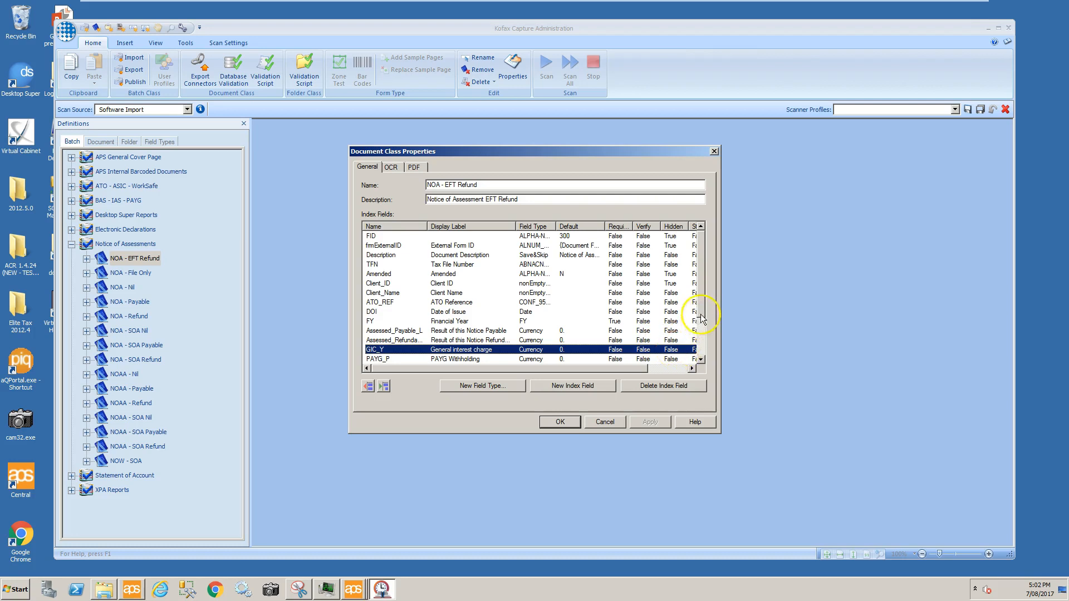
pyautogui.click(700, 333)
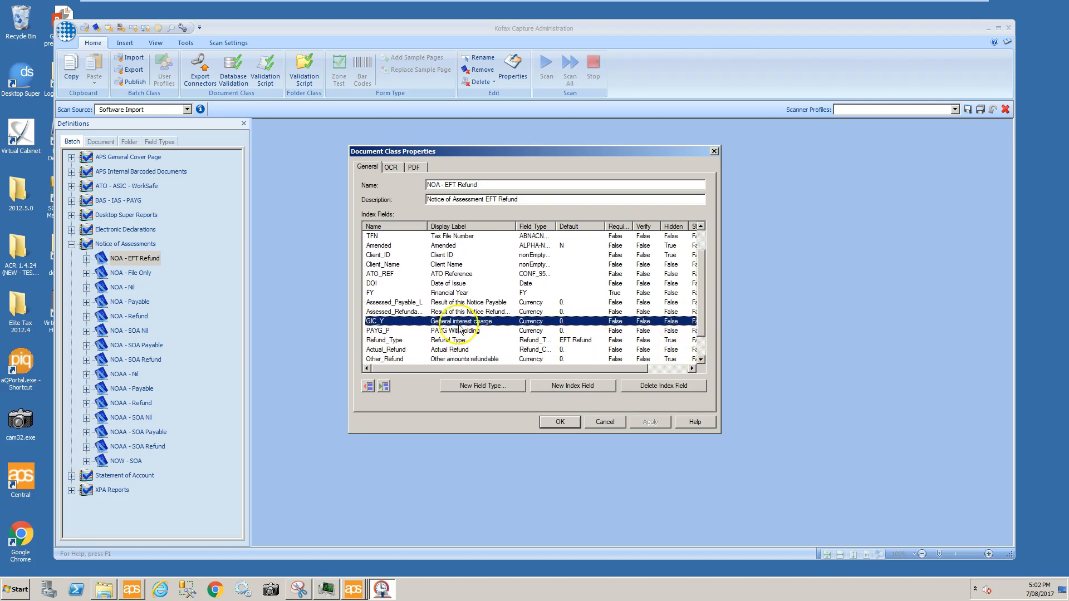
pyautogui.click(387, 331)
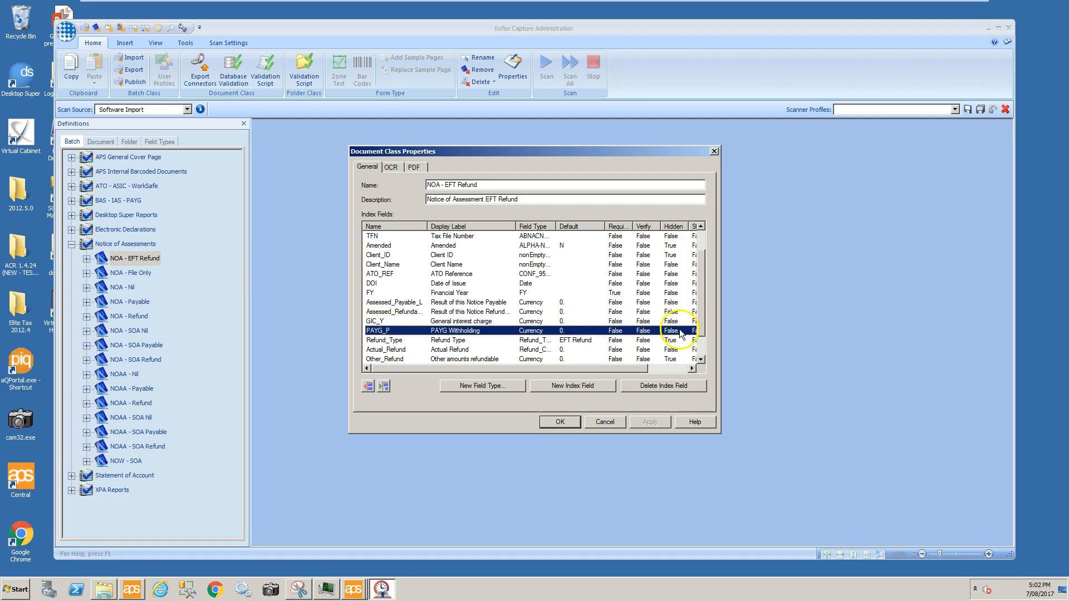
pyautogui.click(392, 351)
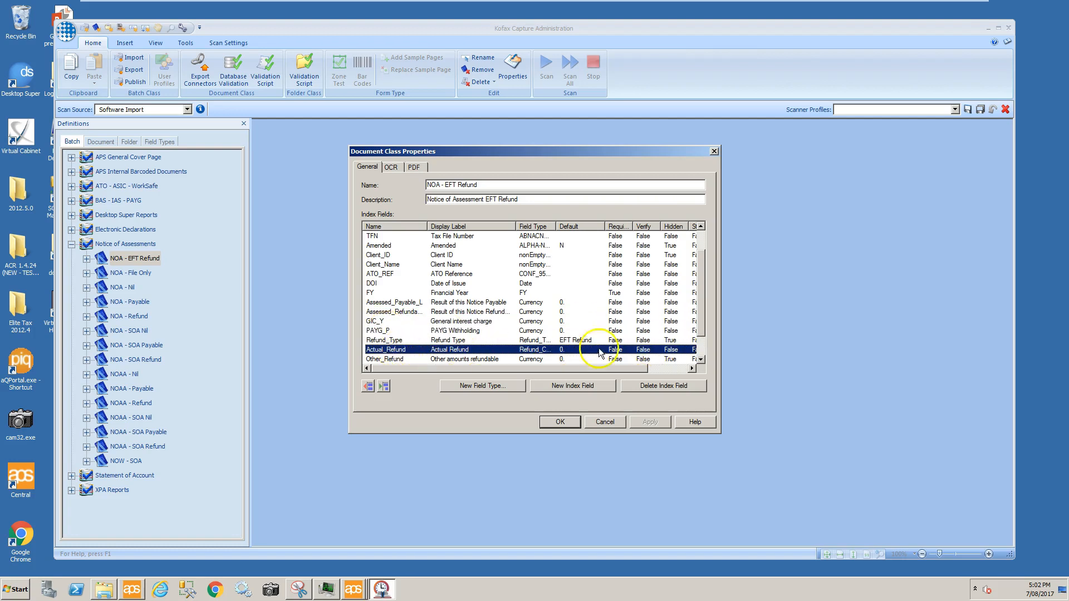
pyautogui.click(692, 359)
pyautogui.scroll(-3, 696, 334)
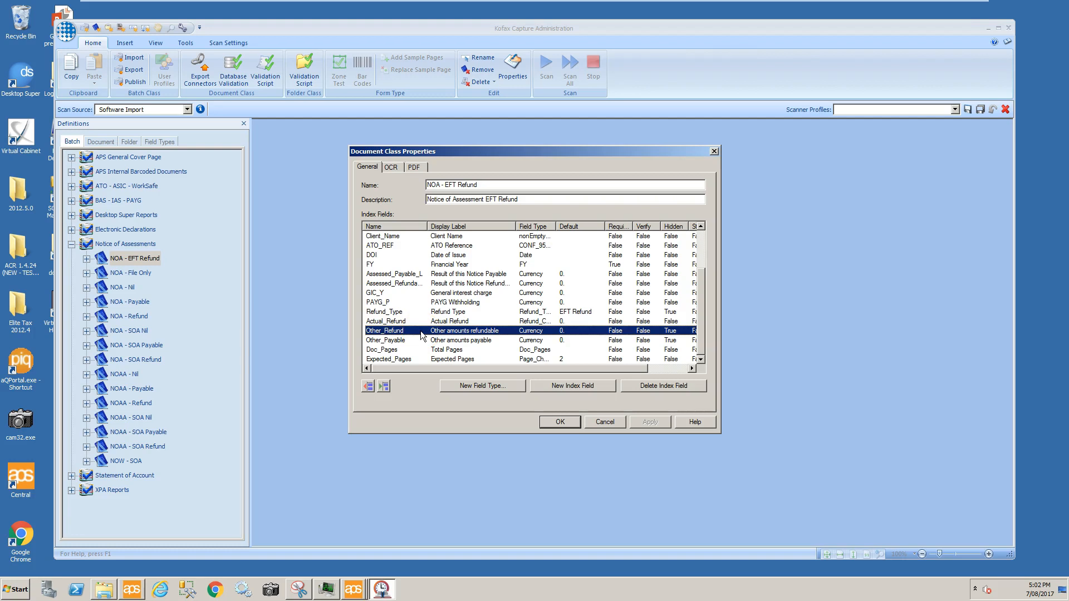
# Step: Check the hidden settings of the Other amounts refundable and Other amounts payable index fields
pyautogui.click(681, 336)
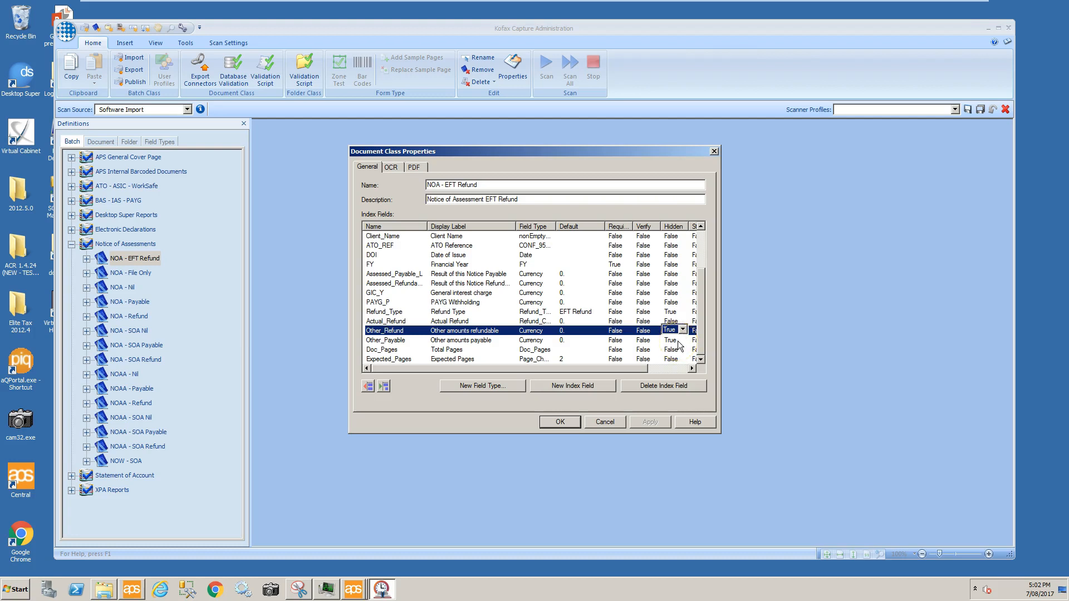
pyautogui.click(678, 341)
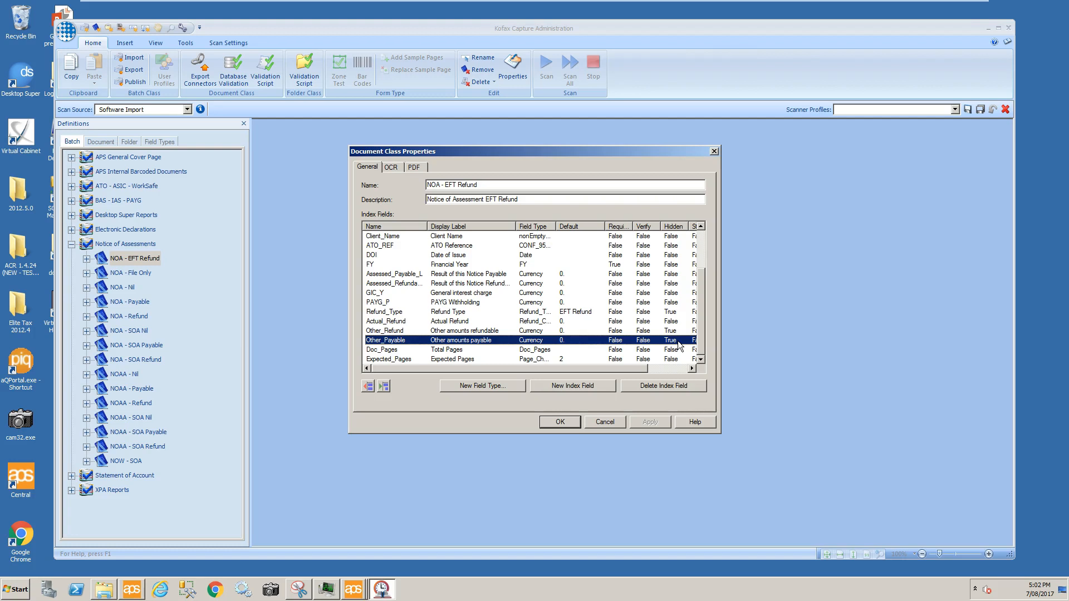
pyautogui.click(559, 423)
# Step: Set Hidden to True for the General interest charge and PAYG Withholding index fields and save the document class properties
pyautogui.click(395, 296)
pyautogui.click(673, 292)
pyautogui.click(683, 293)
pyautogui.click(676, 302)
pyautogui.click(677, 303)
pyautogui.click(683, 304)
pyautogui.click(684, 303)
pyautogui.click(675, 312)
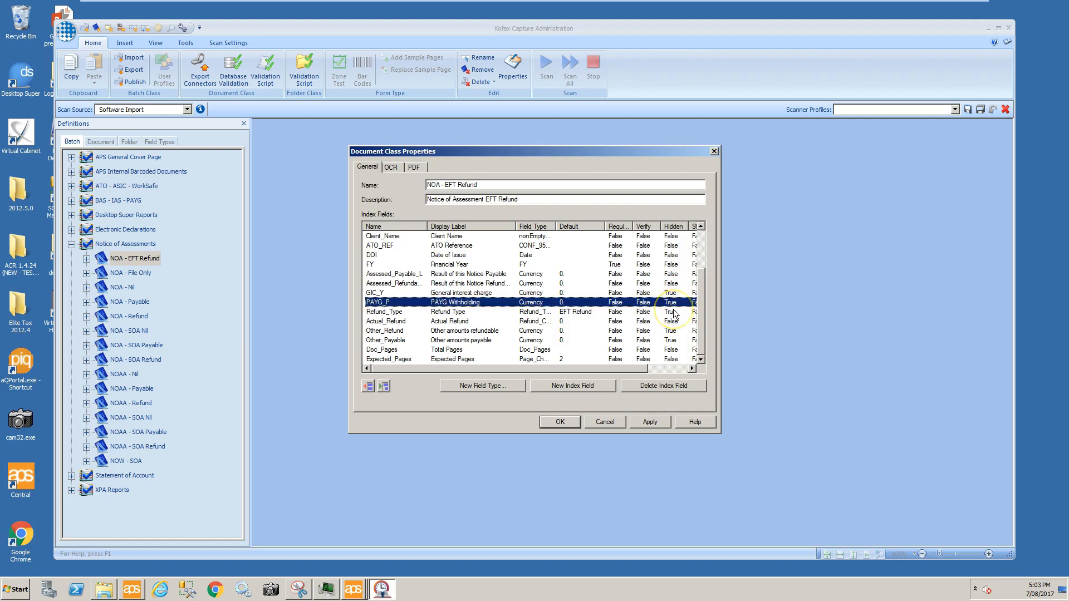
pyautogui.click(671, 302)
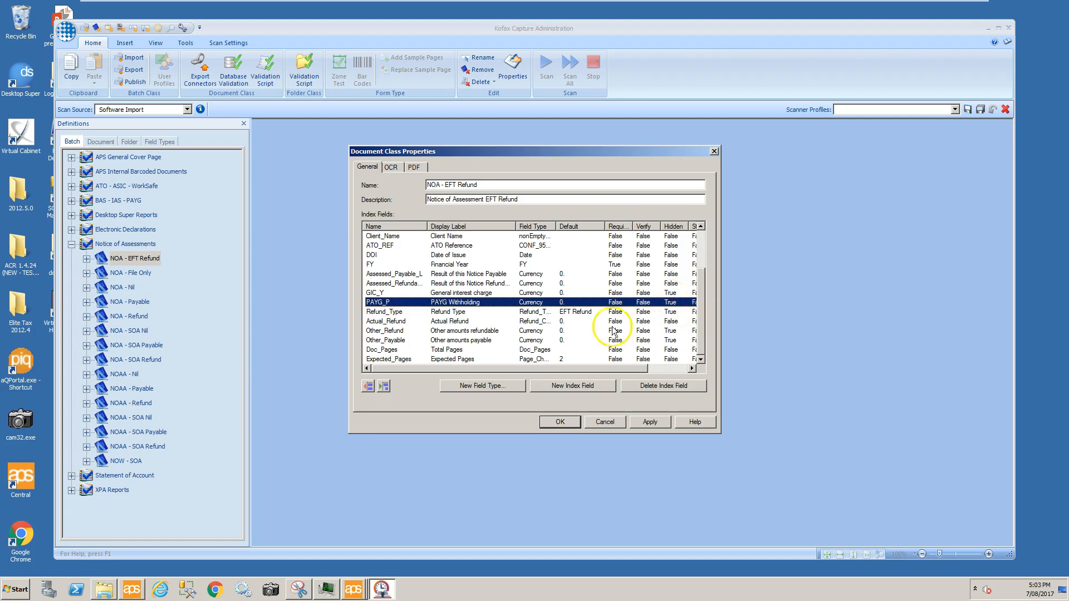
pyautogui.click(570, 425)
pyautogui.click(559, 422)
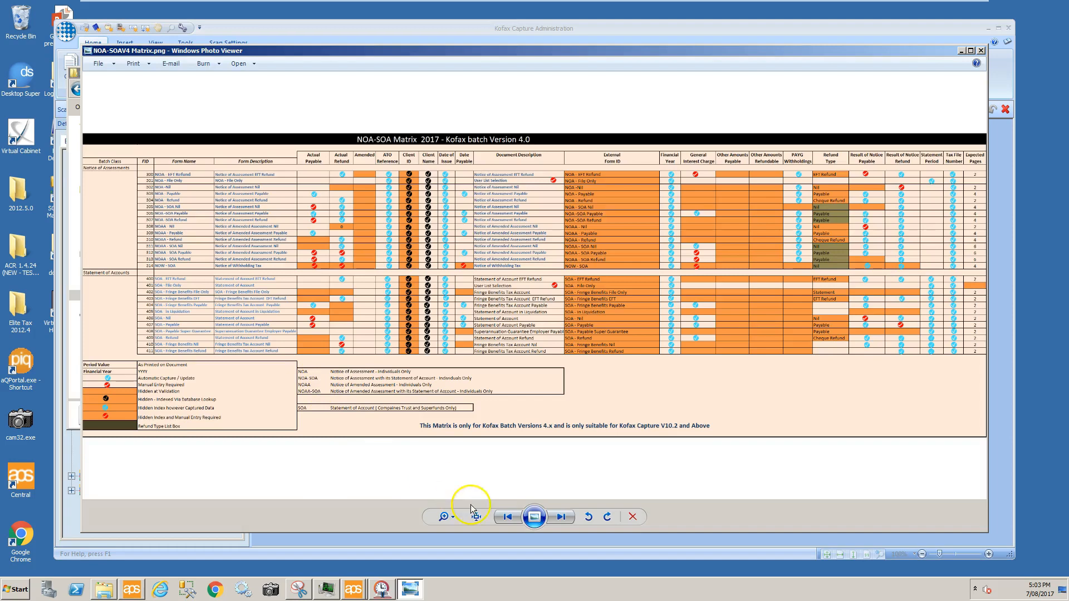
# Step: Enlarge the NOA-SOAV4 Matrix.png image in Windows Photo Viewer and follow the NOA - EFT Refund row from Actual Refund to General Interest Charge
pyautogui.click(443, 518)
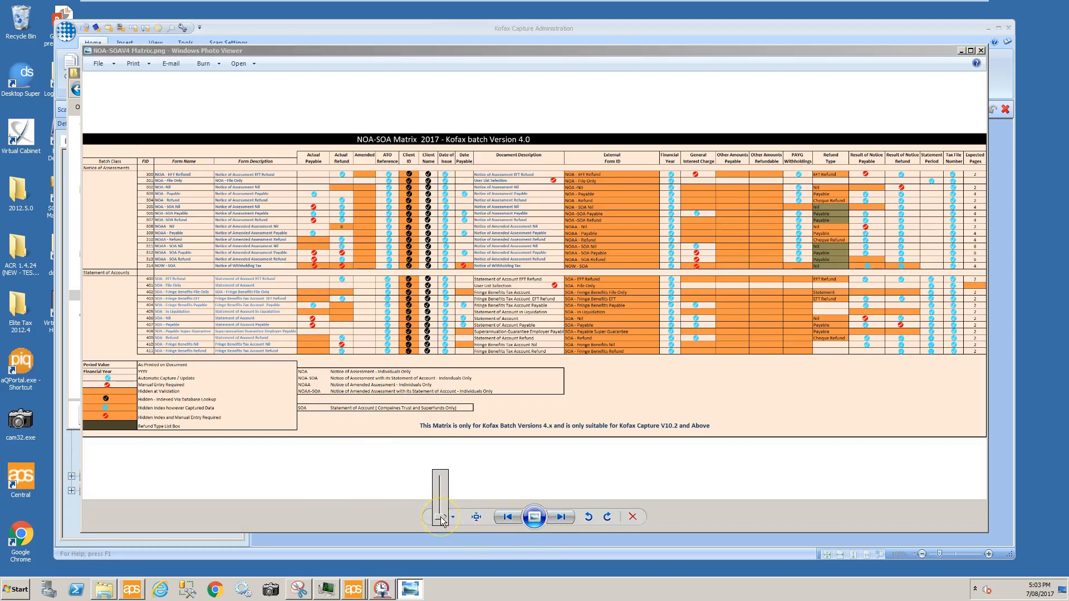
pyautogui.moveTo(441, 519); pyautogui.dragTo(441, 508)
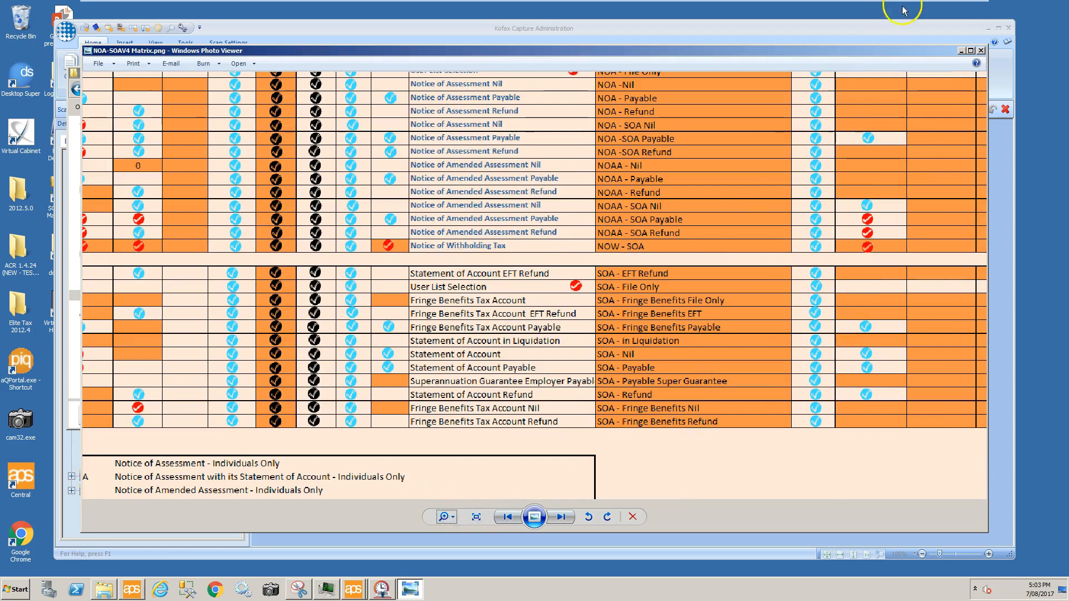
pyautogui.click(969, 50)
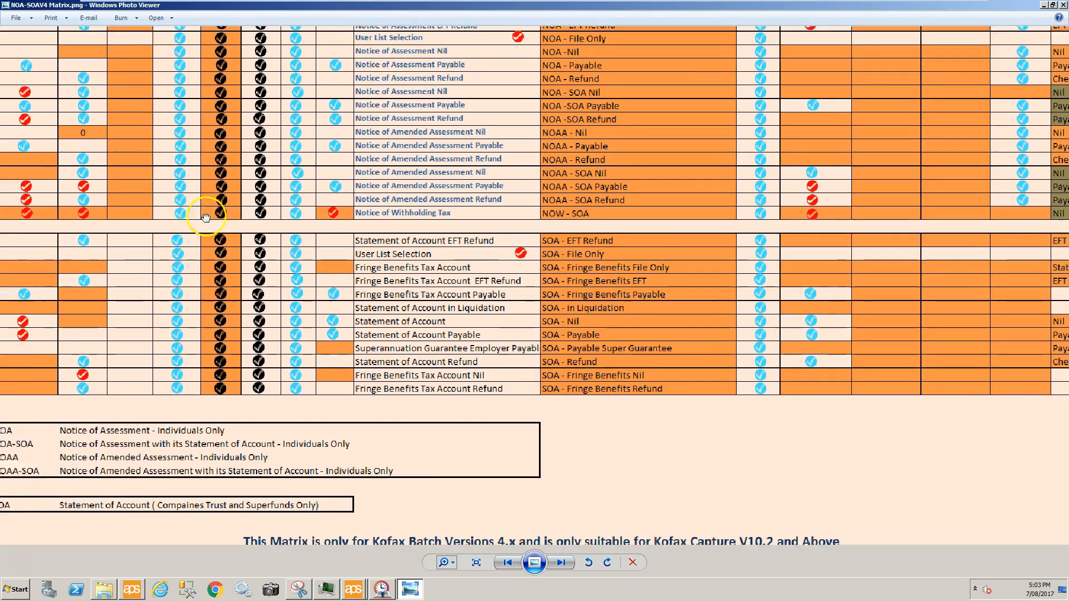
pyautogui.moveTo(175, 192); pyautogui.dragTo(553, 327)
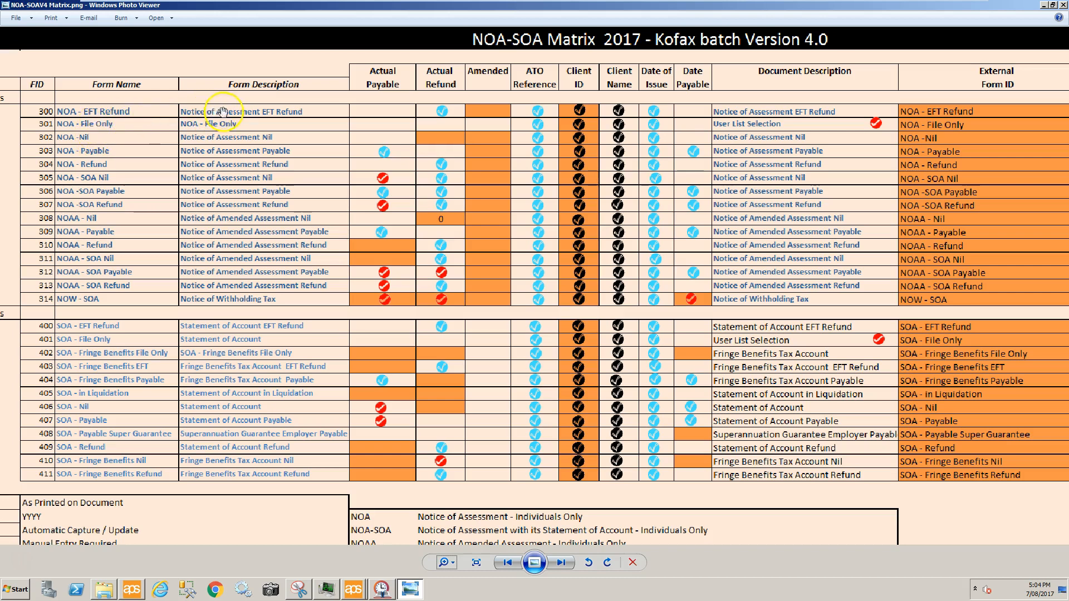
pyautogui.click(442, 111)
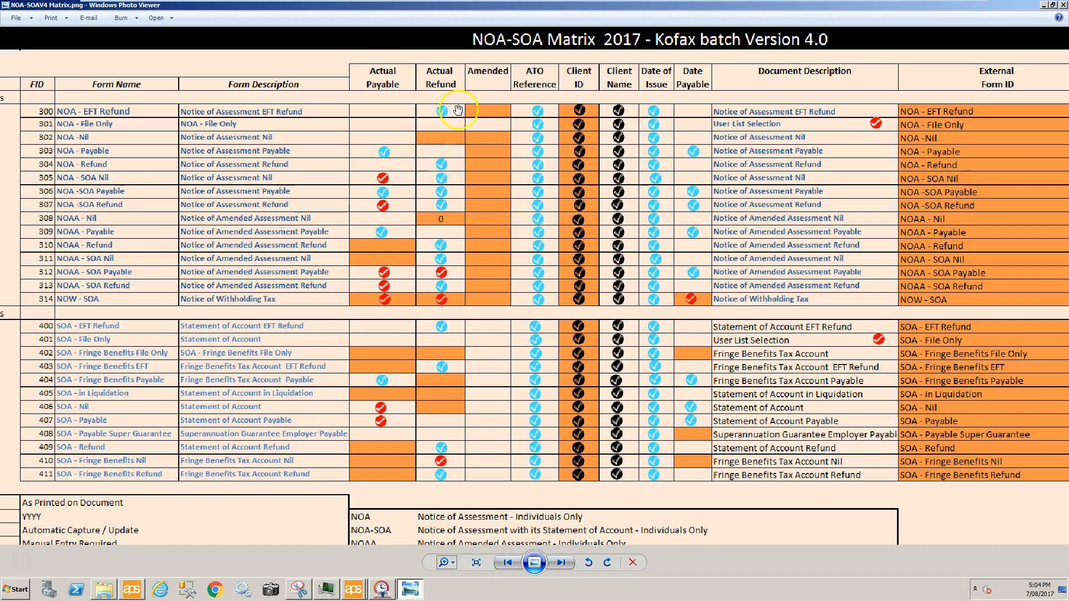
pyautogui.click(532, 111)
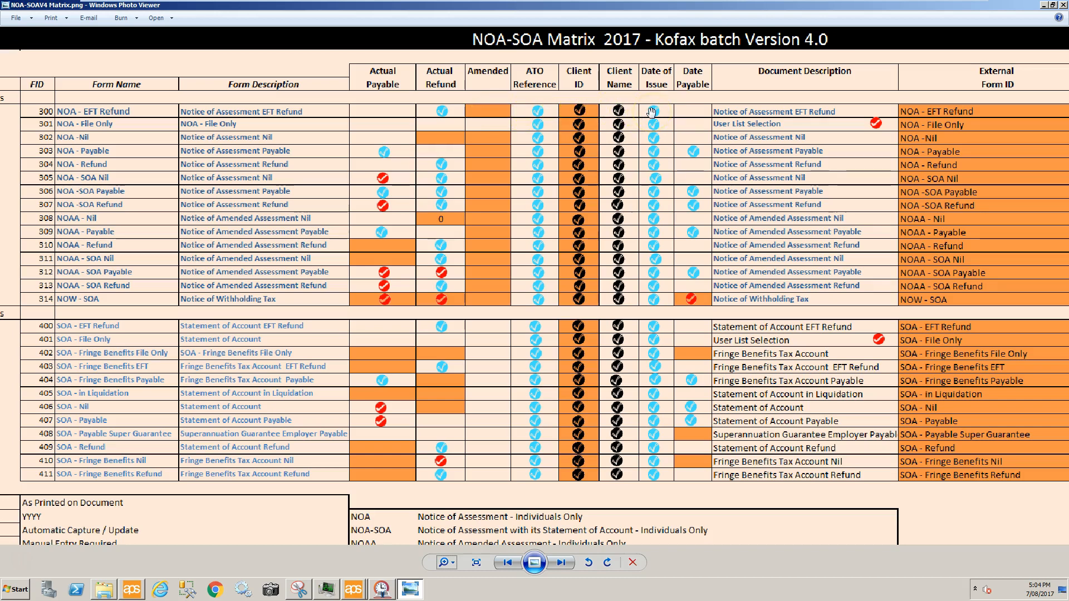
pyautogui.moveTo(779, 169); pyautogui.dragTo(471, 185)
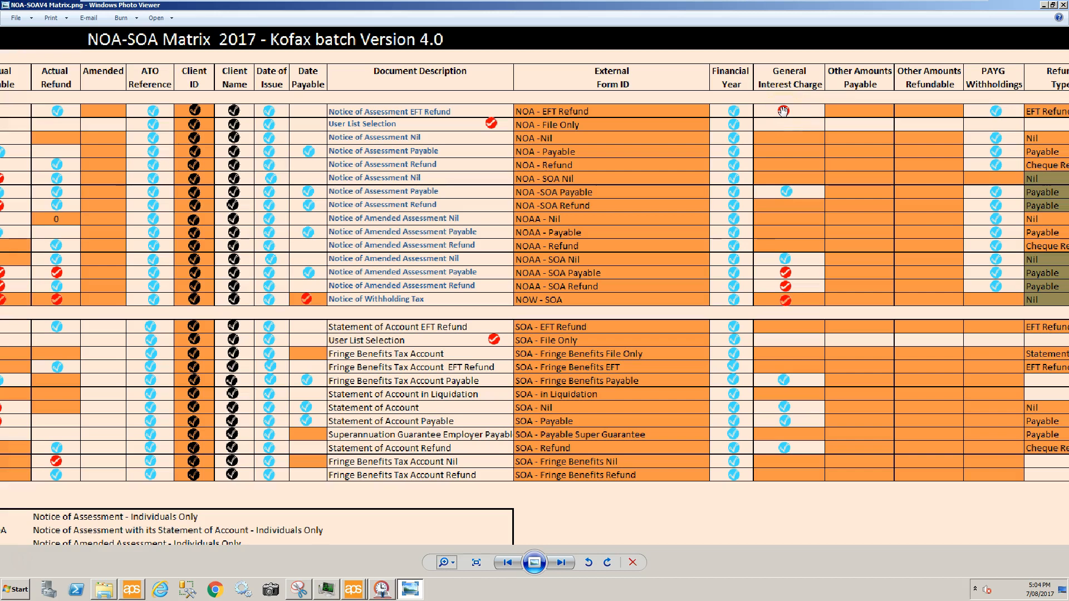
# Step: Examine the matrix legend and the form rows across the remaining columns through Expected Pages
pyautogui.moveTo(176, 417); pyautogui.dragTo(685, 207)
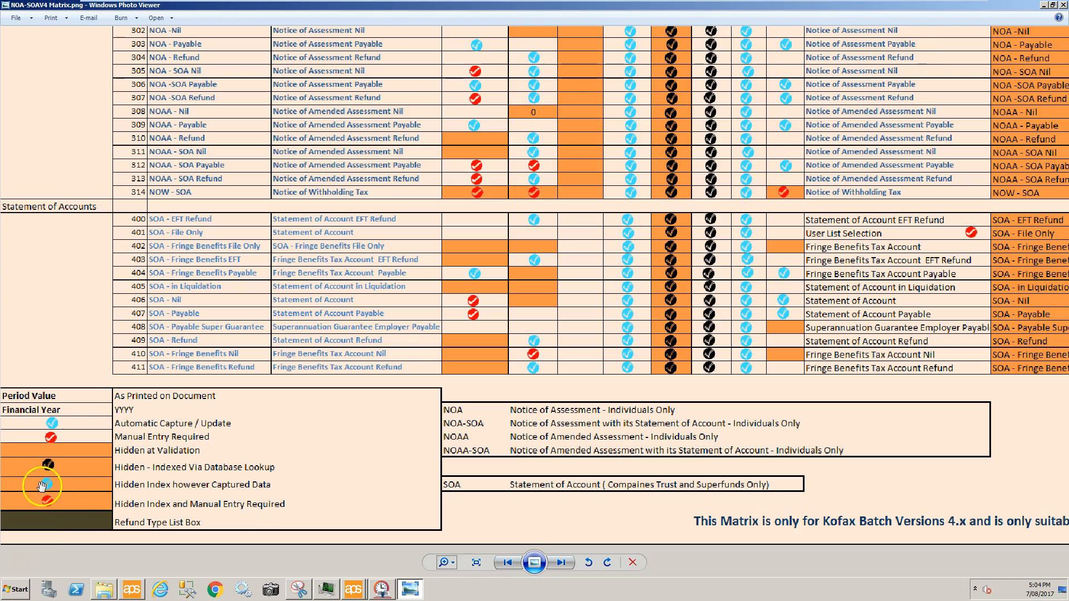
pyautogui.moveTo(668, 75); pyautogui.dragTo(118, 200)
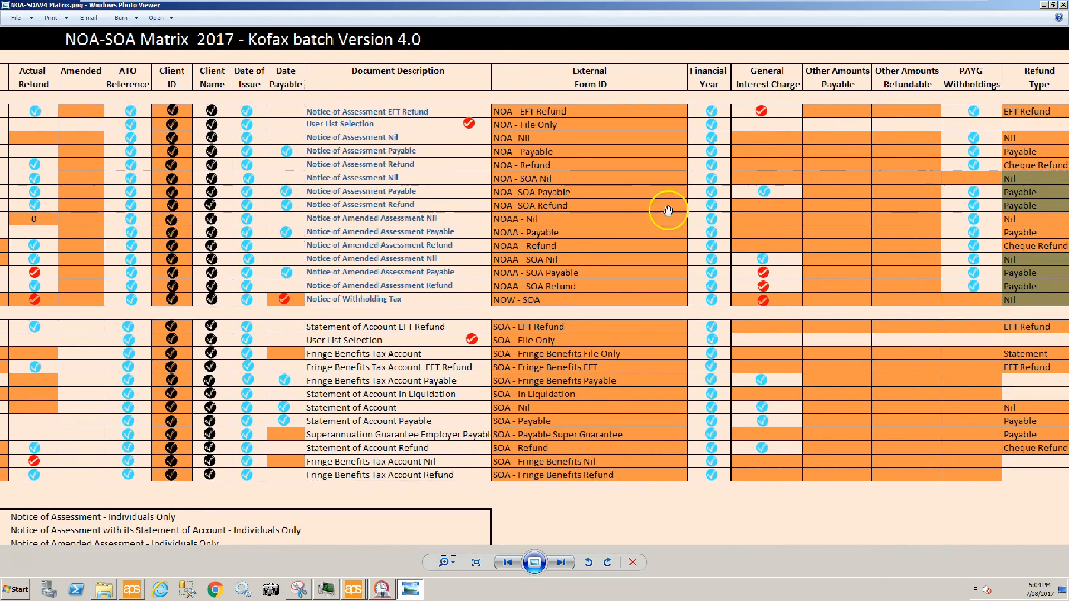
pyautogui.moveTo(718, 211); pyautogui.dragTo(440, 214)
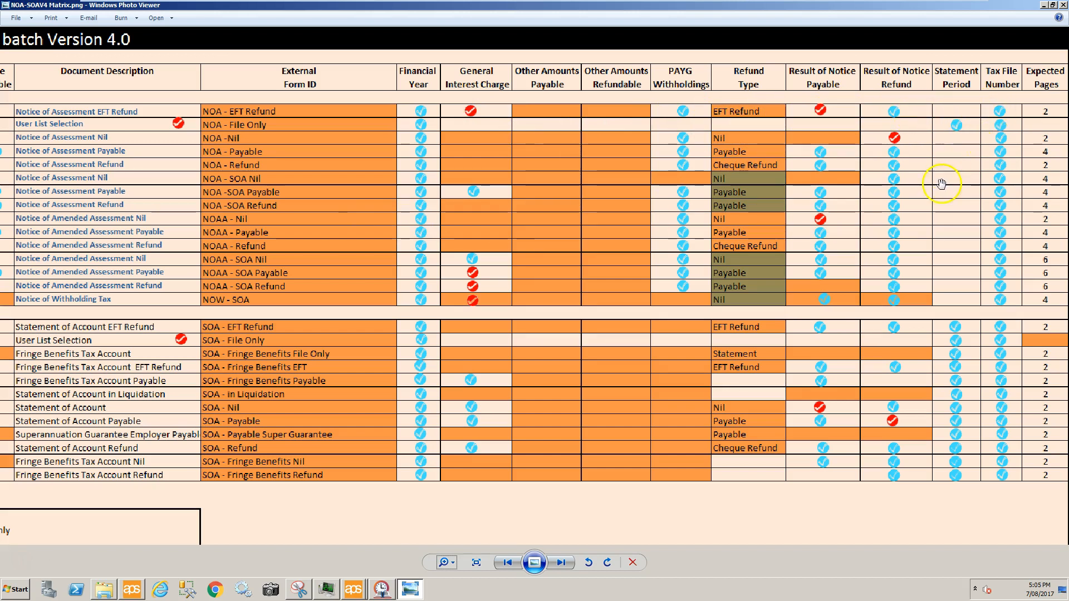
pyautogui.moveTo(266, 185); pyautogui.dragTo(1051, 194)
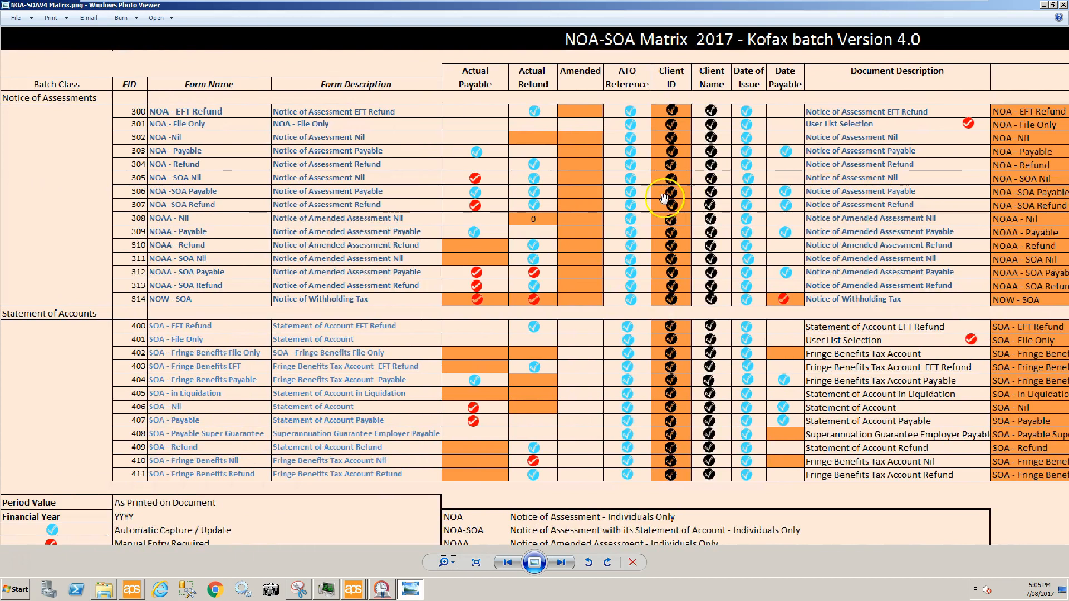
# Step: Return to Kofax Capture Administration and recheck the General interest charge and PAYG Withholding hidden settings in the NOA - EFT Refund properties
pyautogui.click(410, 589)
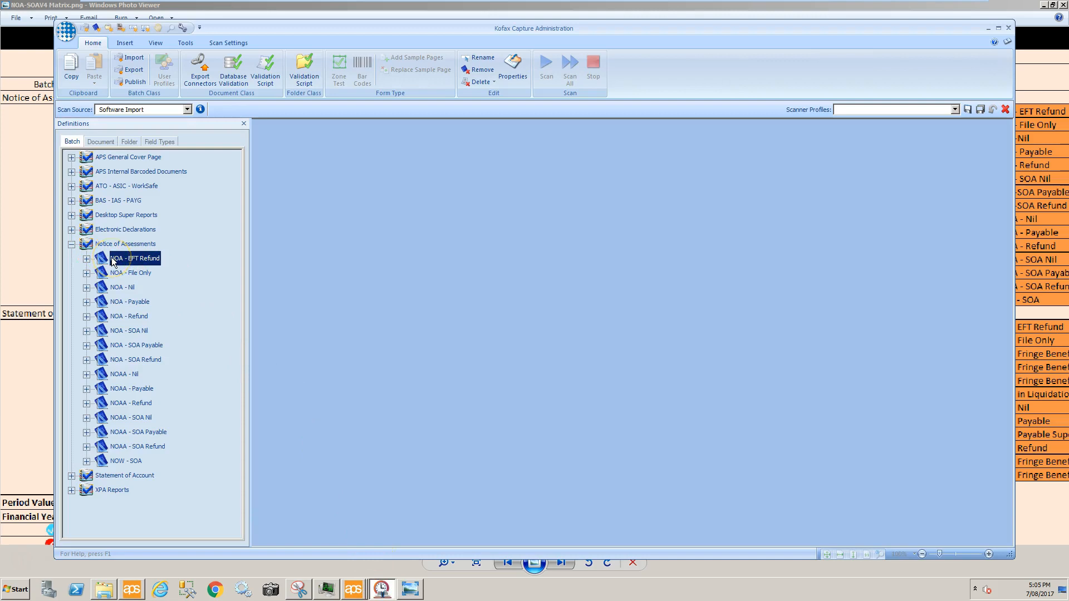
pyautogui.doubleClick(268, 31)
pyautogui.click(57, 243)
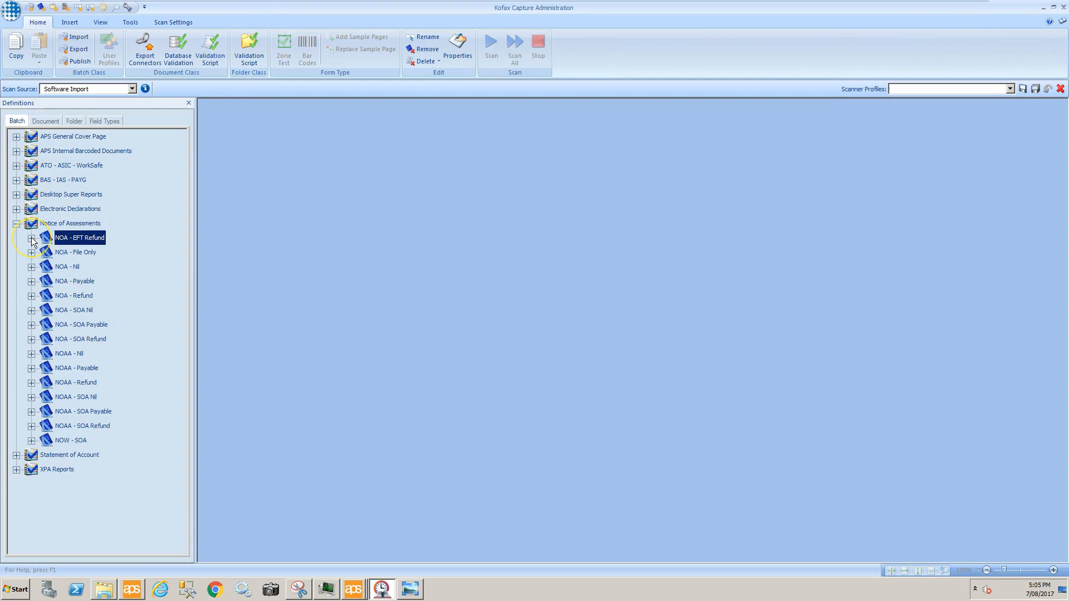
pyautogui.rightClick(46, 239)
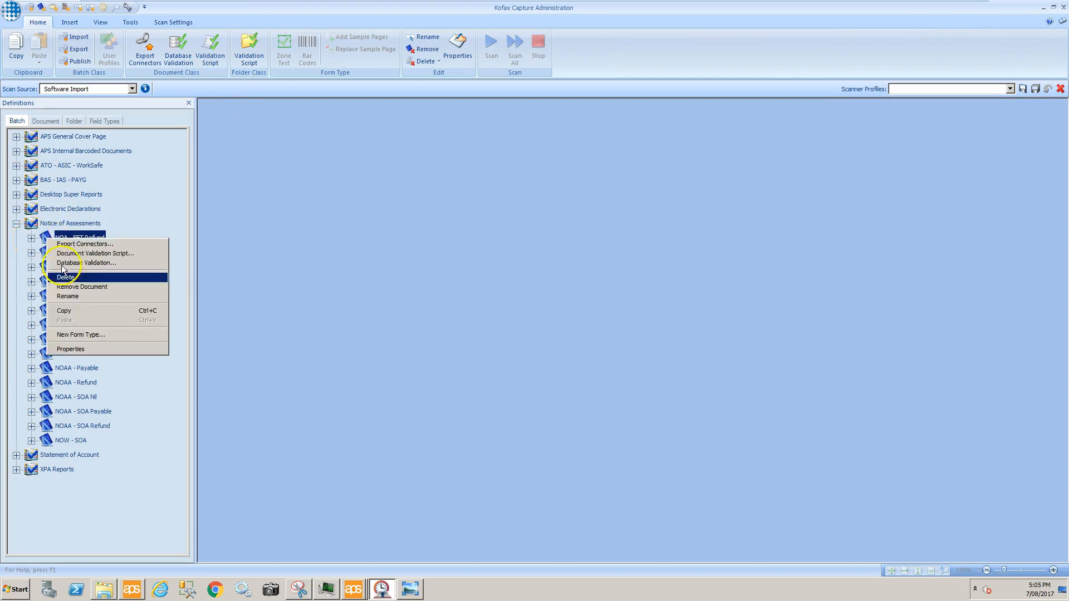
pyautogui.click(81, 356)
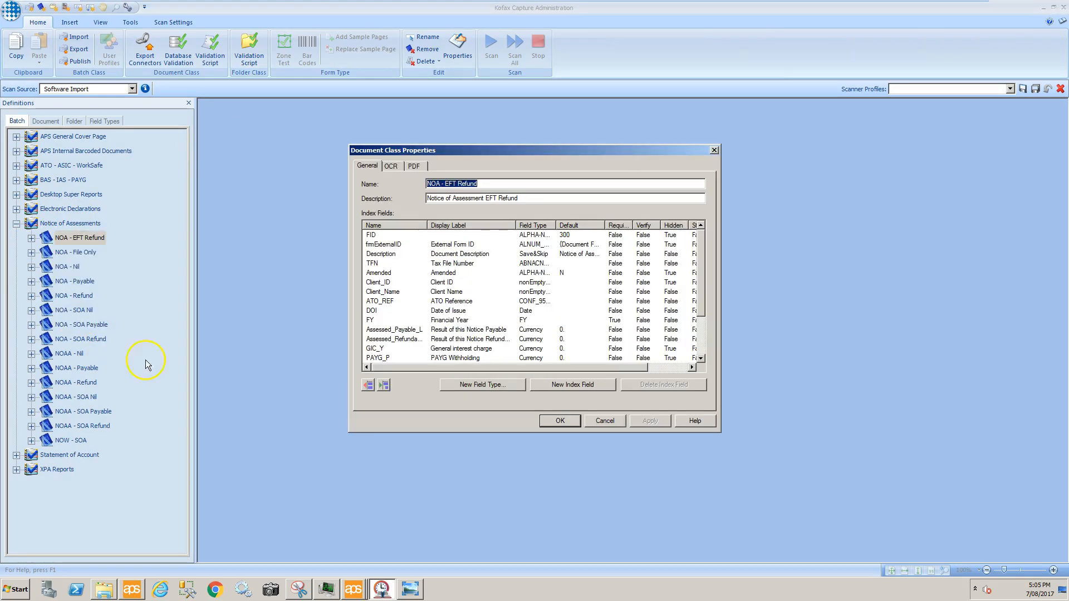
pyautogui.click(400, 350)
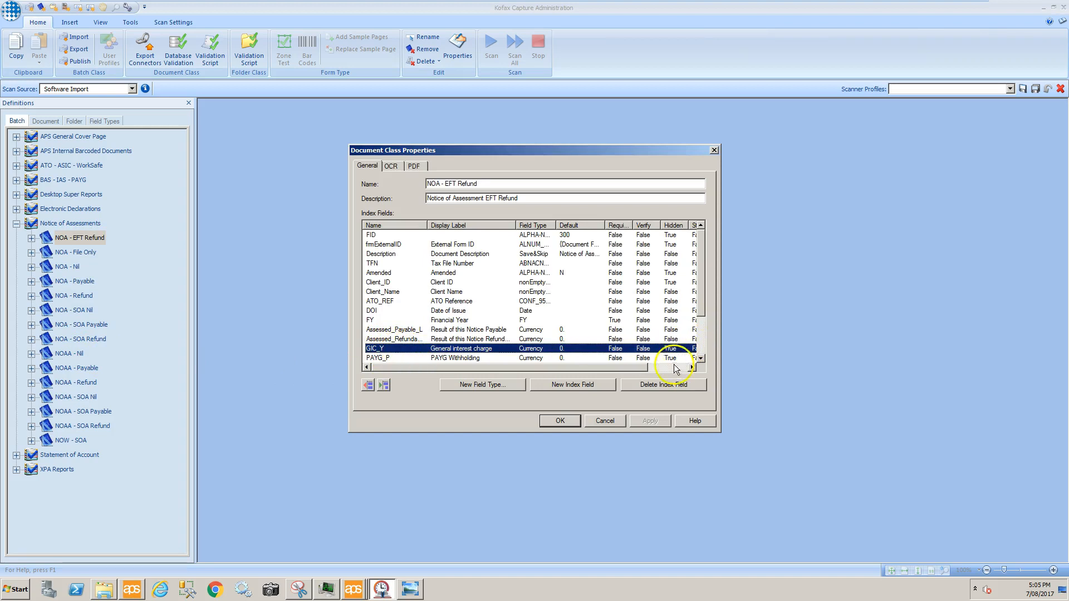
pyautogui.click(605, 422)
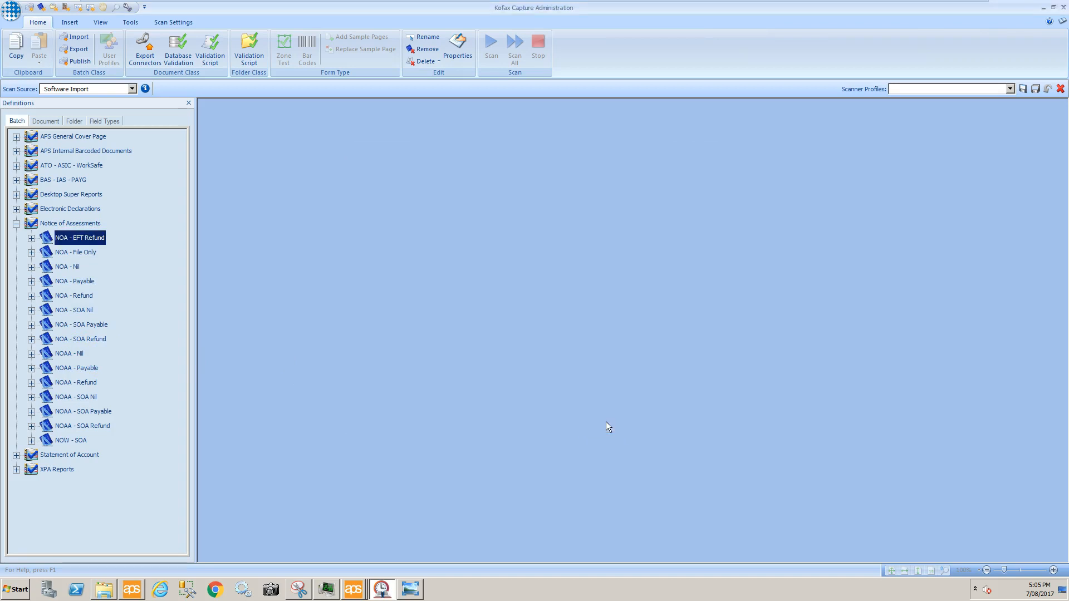
# Step: Publish the Notice of Assessments batch class and close the publishing dialog
pyautogui.click(85, 227)
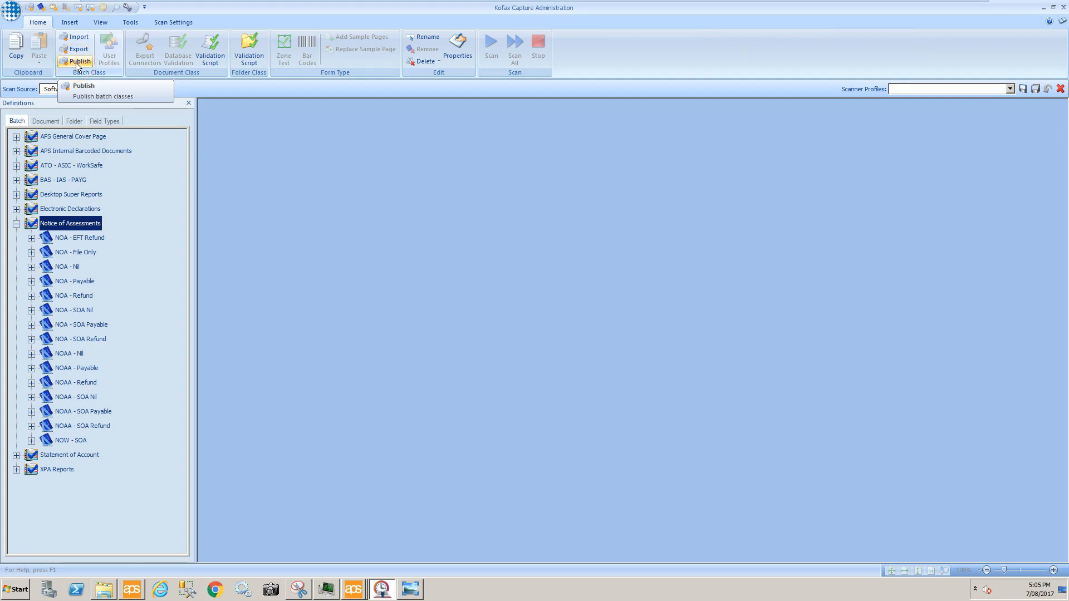
pyautogui.click(628, 224)
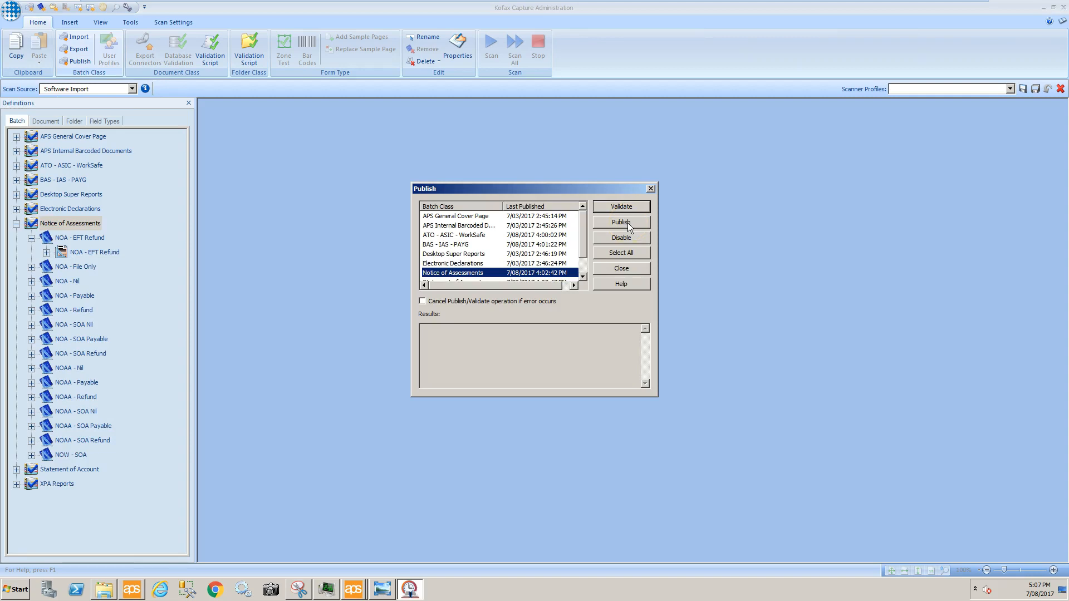
pyautogui.click(627, 223)
pyautogui.click(529, 442)
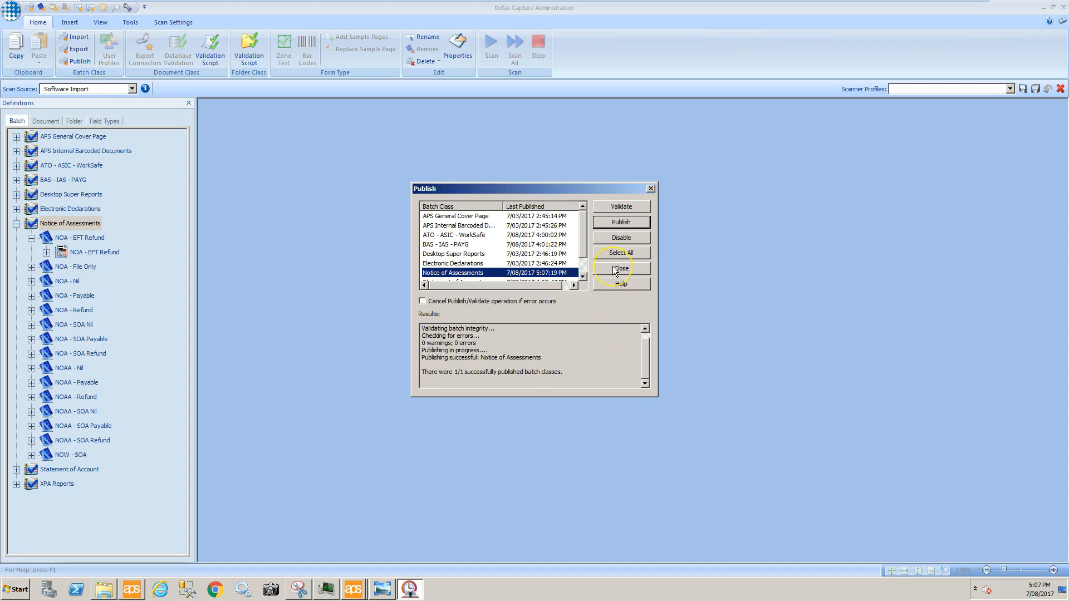
pyautogui.click(615, 270)
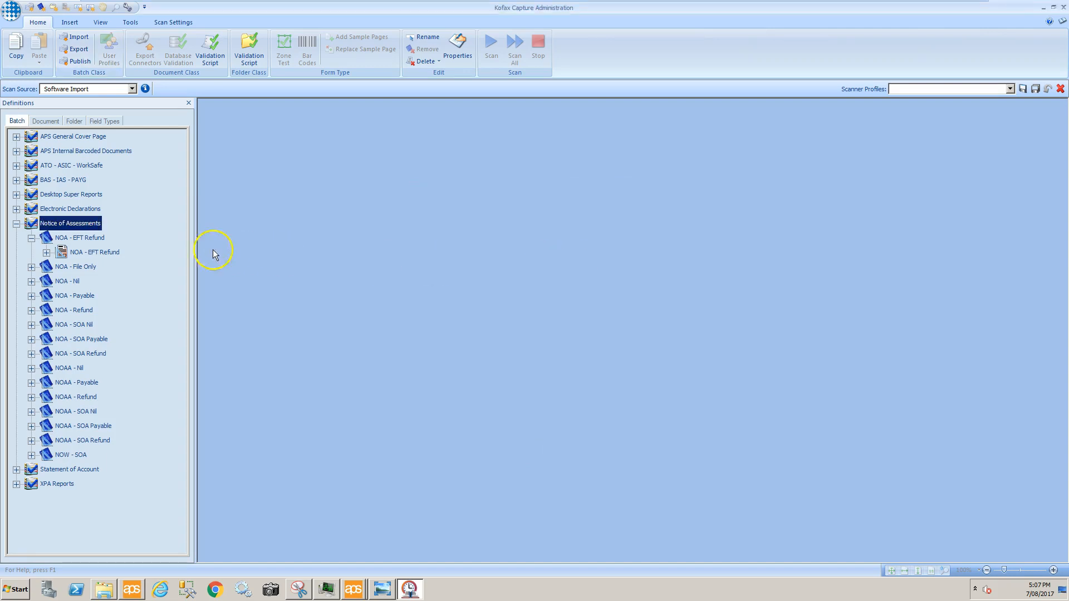
# Step: Export the Notice of Assessments batch class to a cabinet file named NOA After Index Updates
pyautogui.click(85, 50)
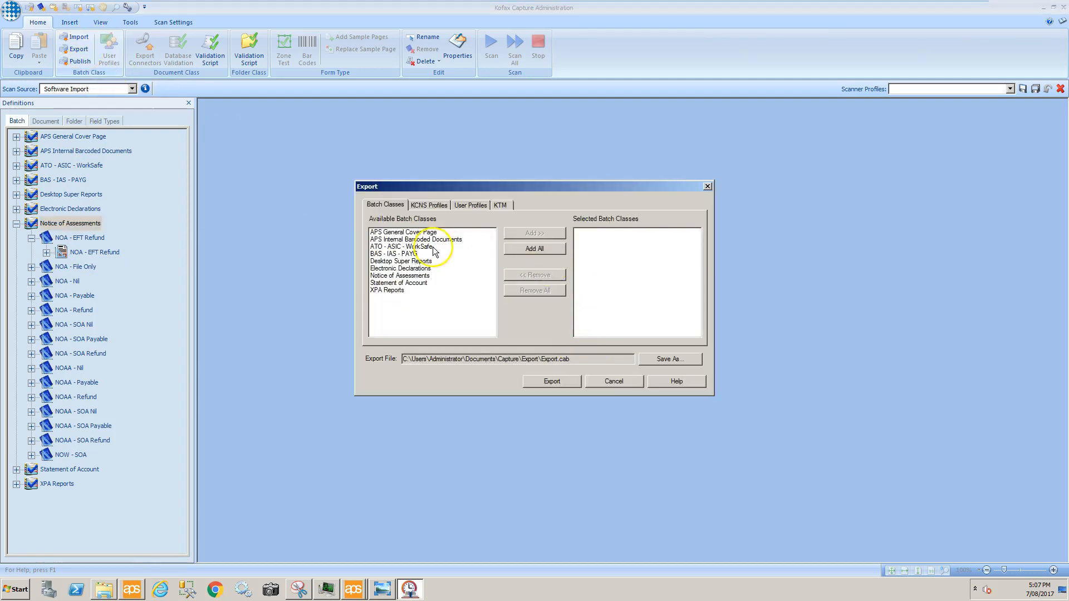
pyautogui.click(400, 276)
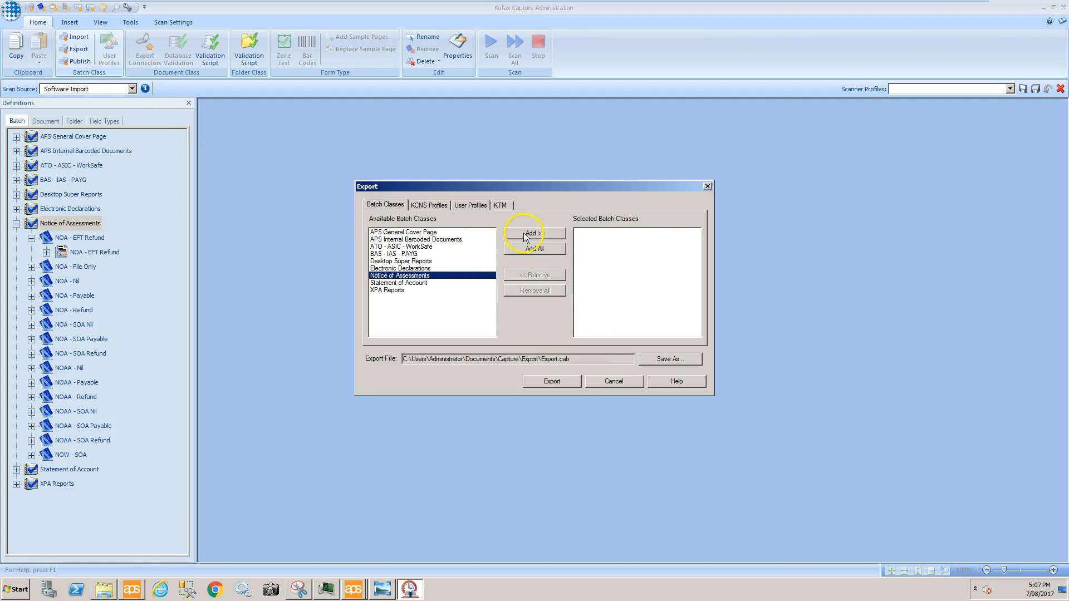
pyautogui.click(533, 234)
pyautogui.click(665, 357)
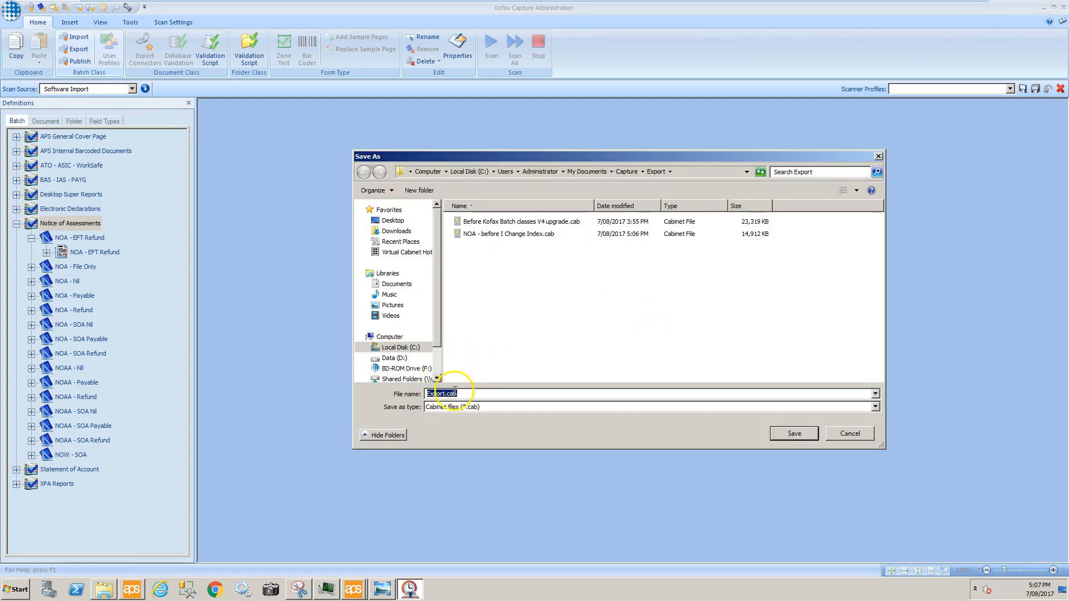
pyautogui.write('NOA After Index Updates')
pyautogui.click(788, 433)
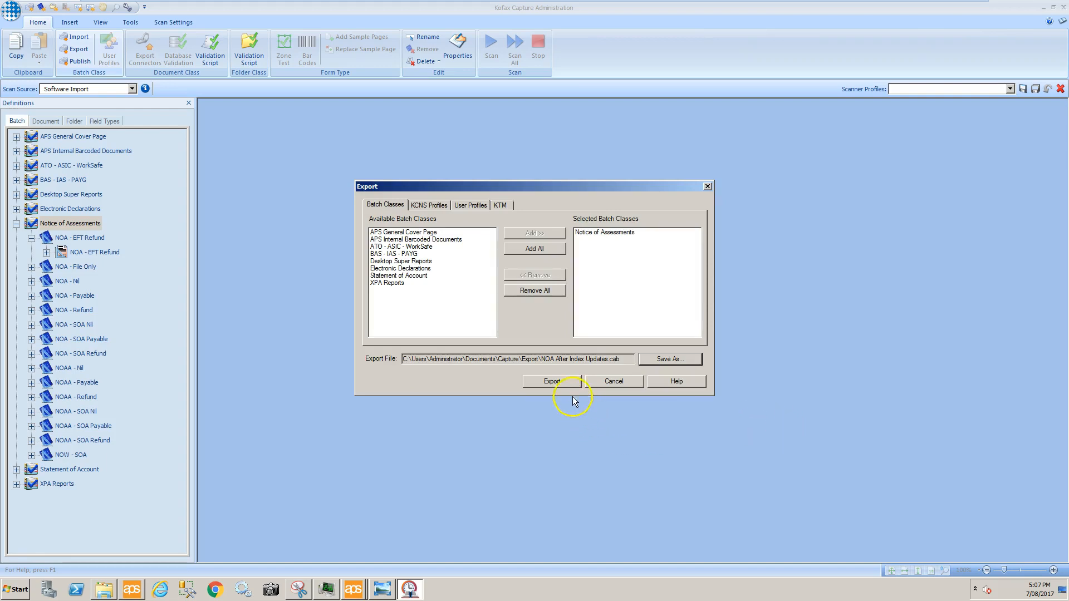
pyautogui.click(553, 381)
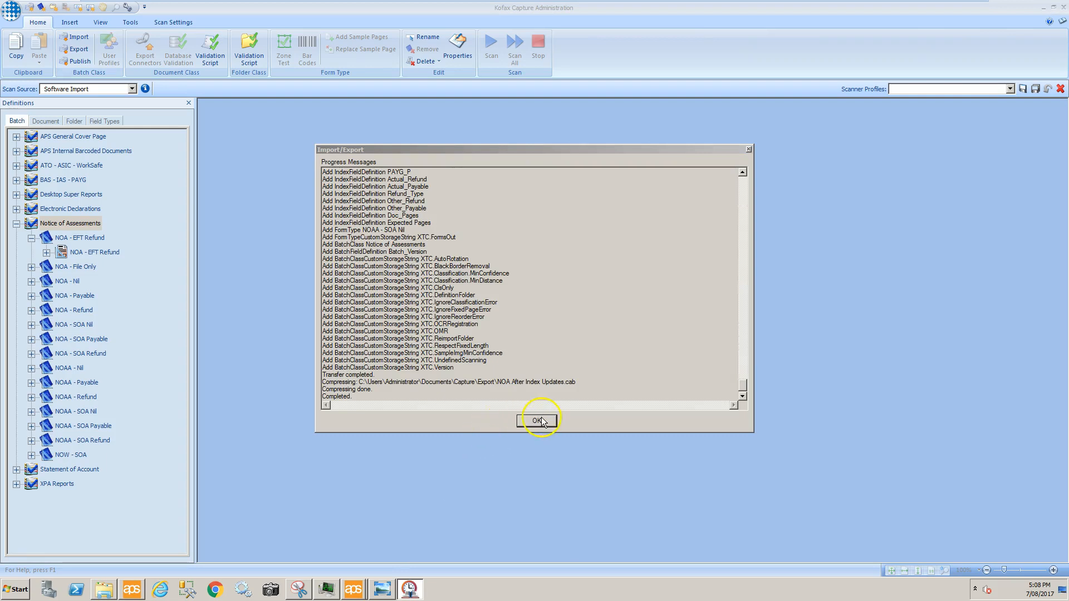
pyautogui.click(541, 421)
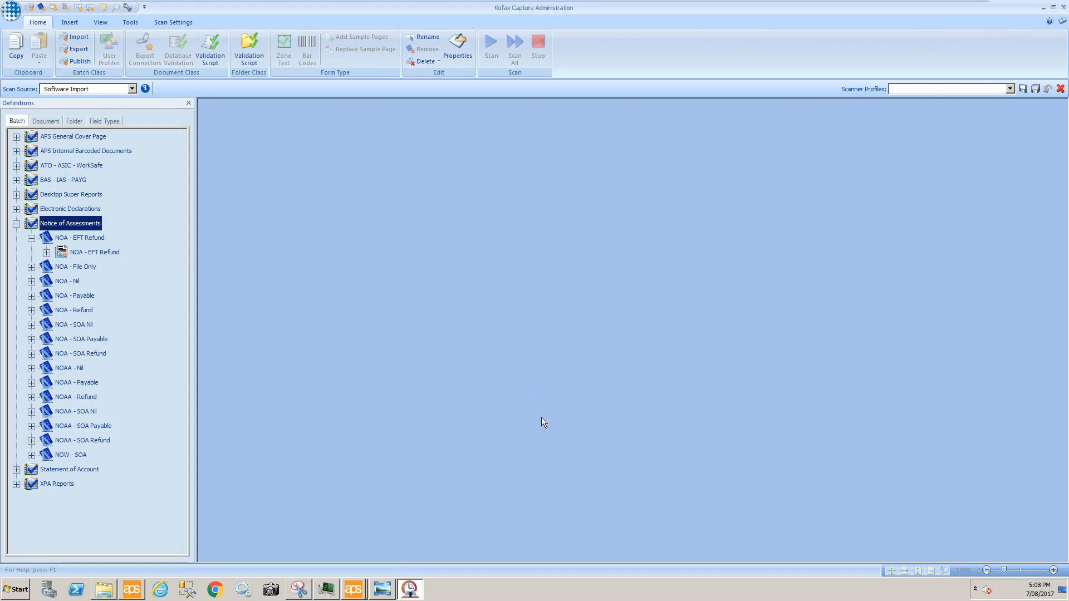
# Step: Collapse the Notice of Assessments batch class and unpack the backup cabinet file NOA - before I Change Index.cab for import
pyautogui.click(16, 224)
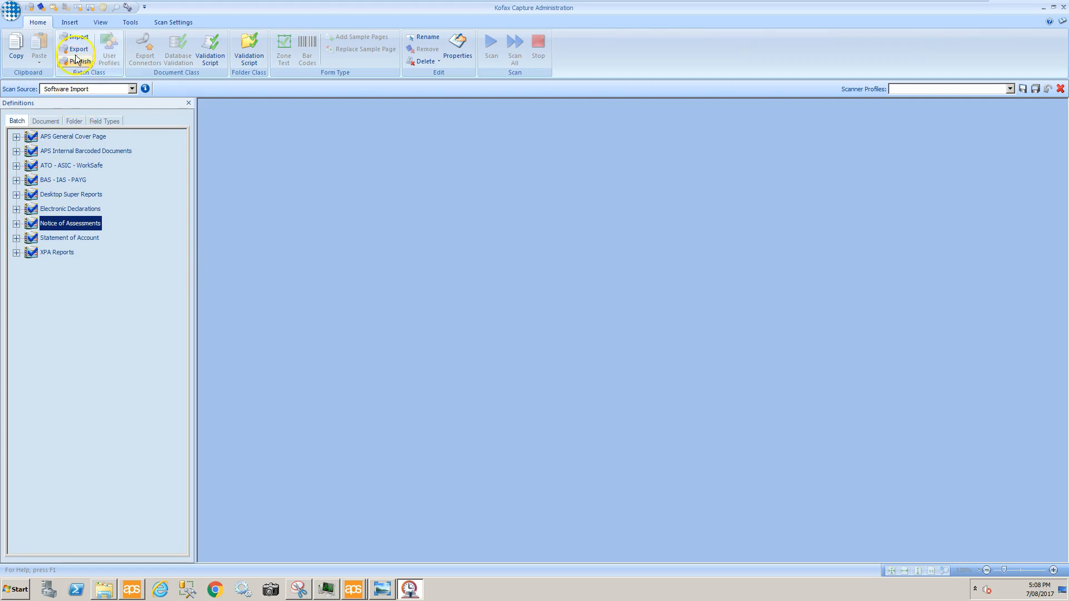
pyautogui.click(80, 43)
pyautogui.click(80, 43)
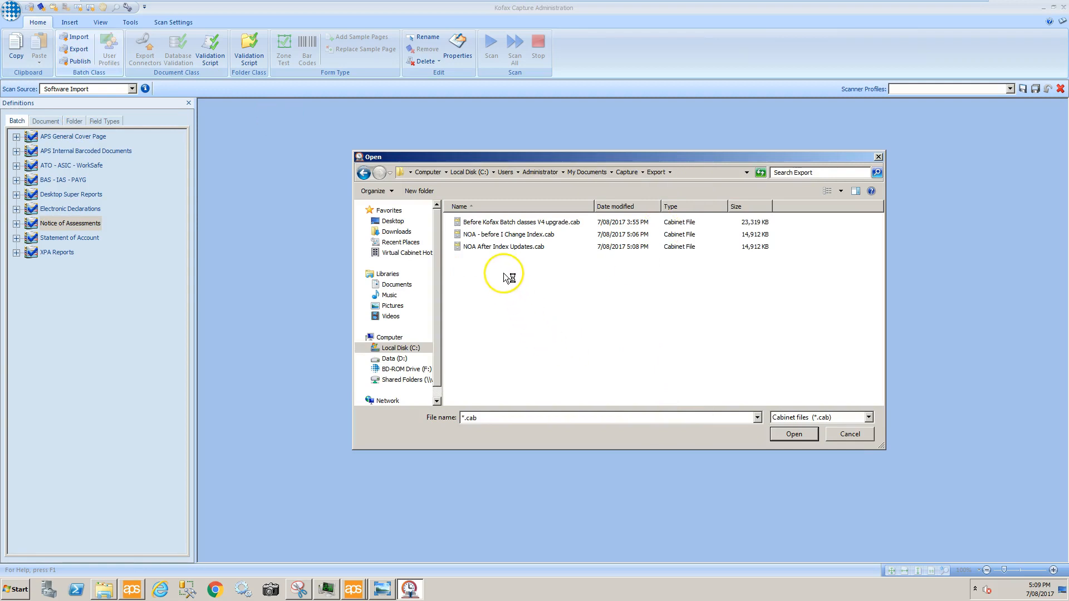
pyautogui.click(496, 235)
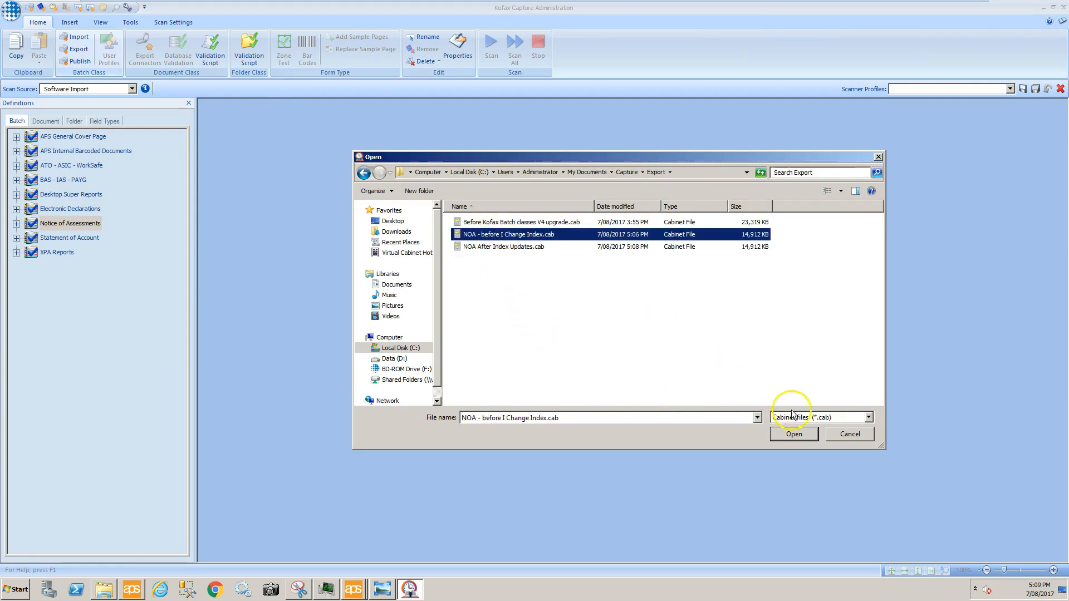
pyautogui.click(795, 435)
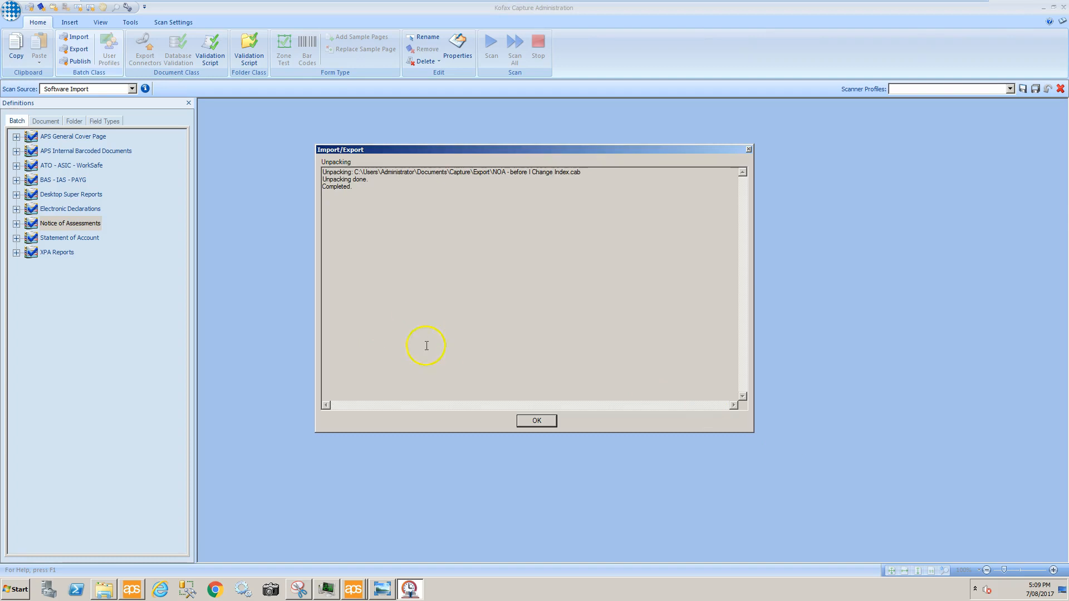
pyautogui.click(536, 420)
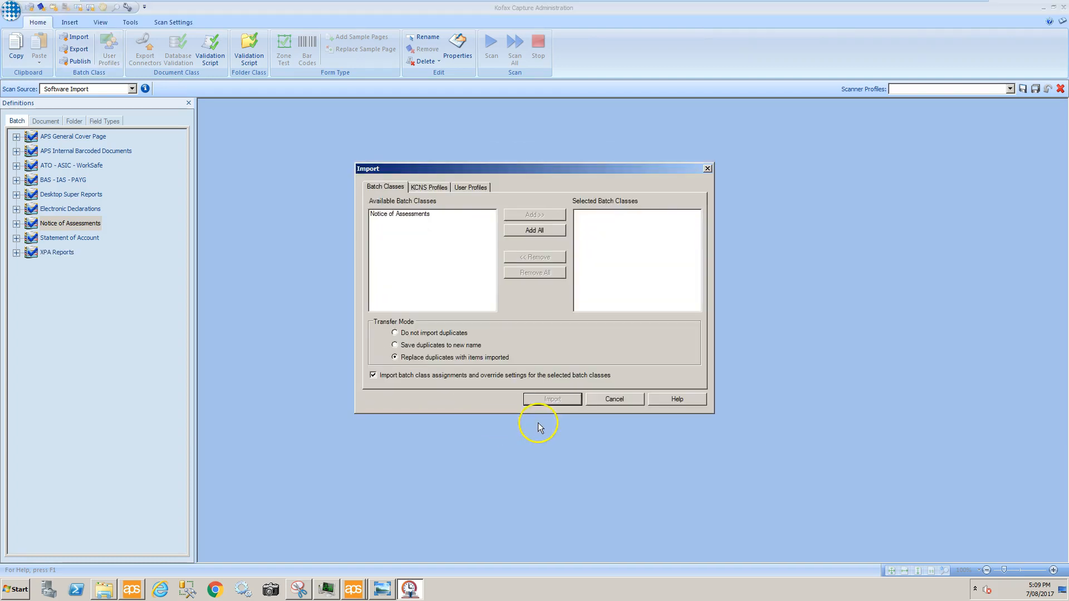
# Step: Import the Notice of Assessments batch class from the backup, replacing duplicates with the imported items
pyautogui.click(385, 215)
pyautogui.click(517, 215)
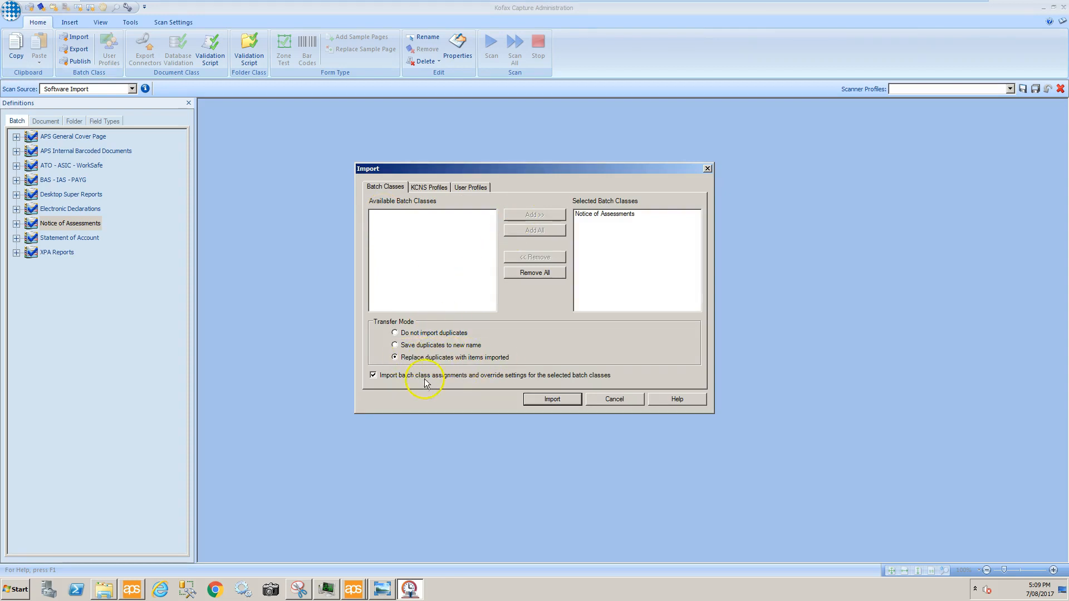
pyautogui.click(550, 401)
pyautogui.click(538, 422)
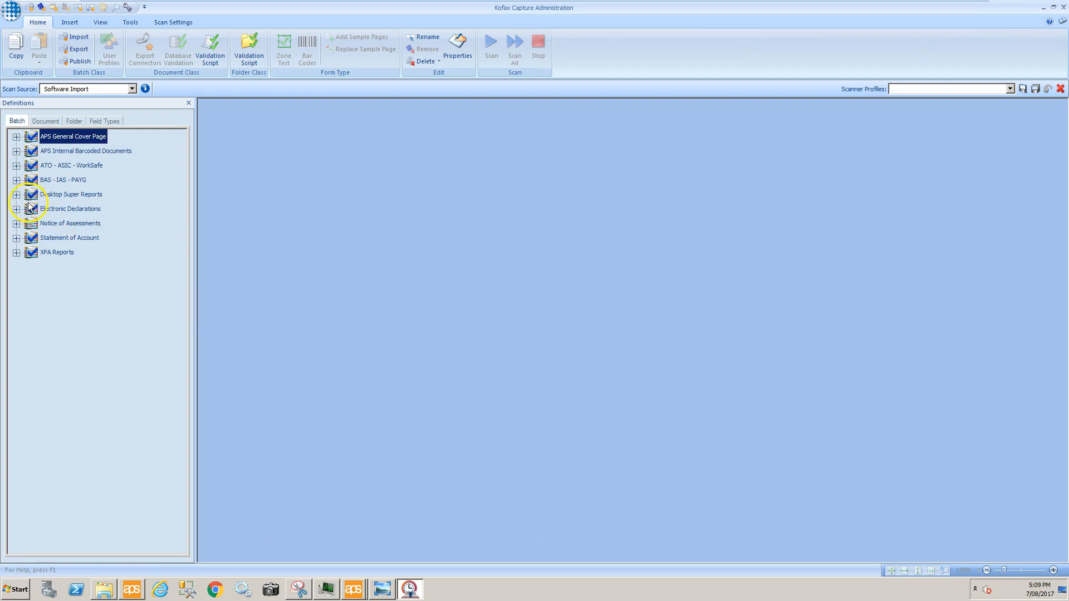
# Step: Publish the imported Notice of Assessments batch class and close Kofax Capture Administration
pyautogui.click(47, 229)
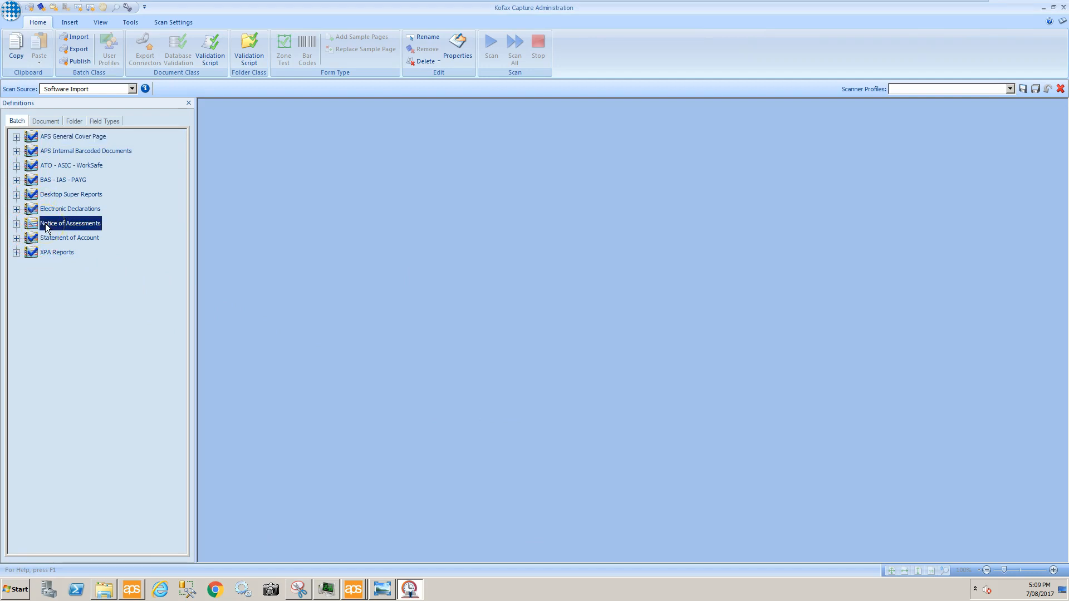
pyautogui.click(77, 61)
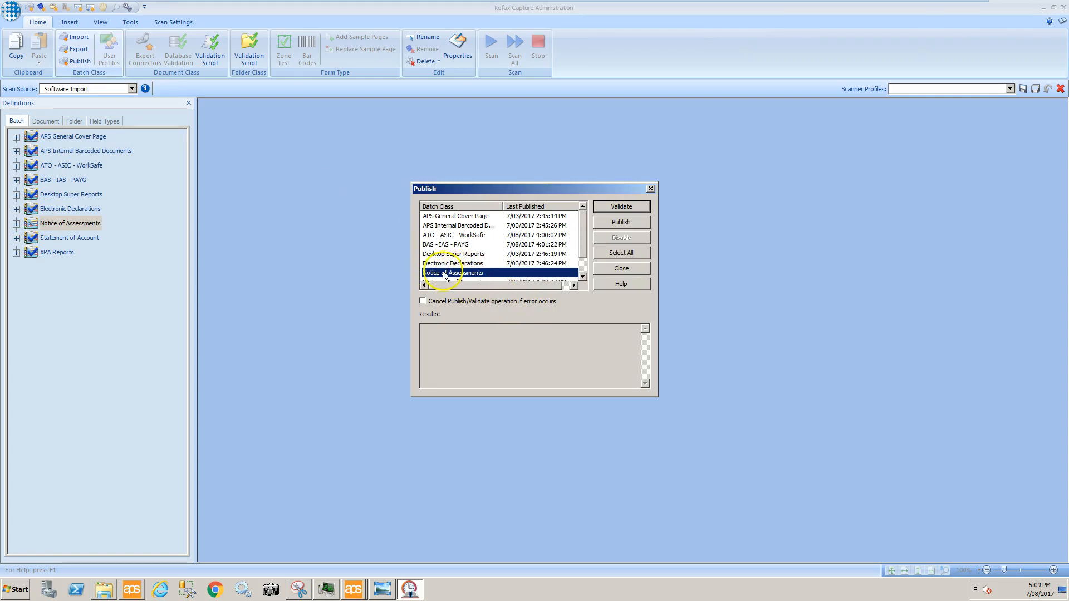
pyautogui.click(614, 224)
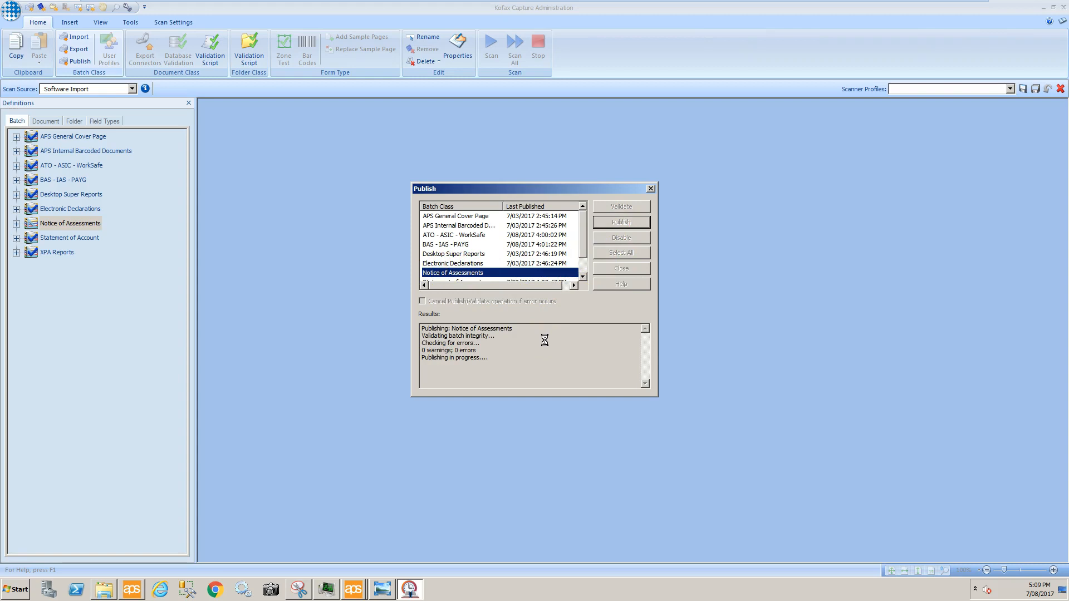
pyautogui.click(603, 269)
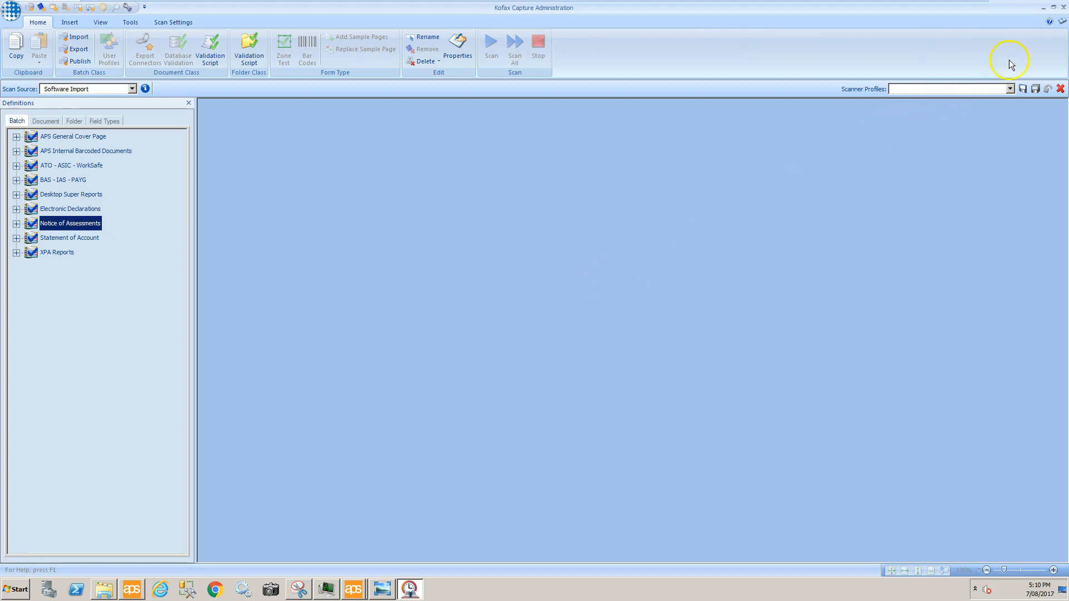
pyautogui.click(1064, 9)
# Step: Switch to the Digital Imaging window for NOA - EFT Refund and expand the Tax Assessment Update event's parameters
pyautogui.moveTo(353, 589)
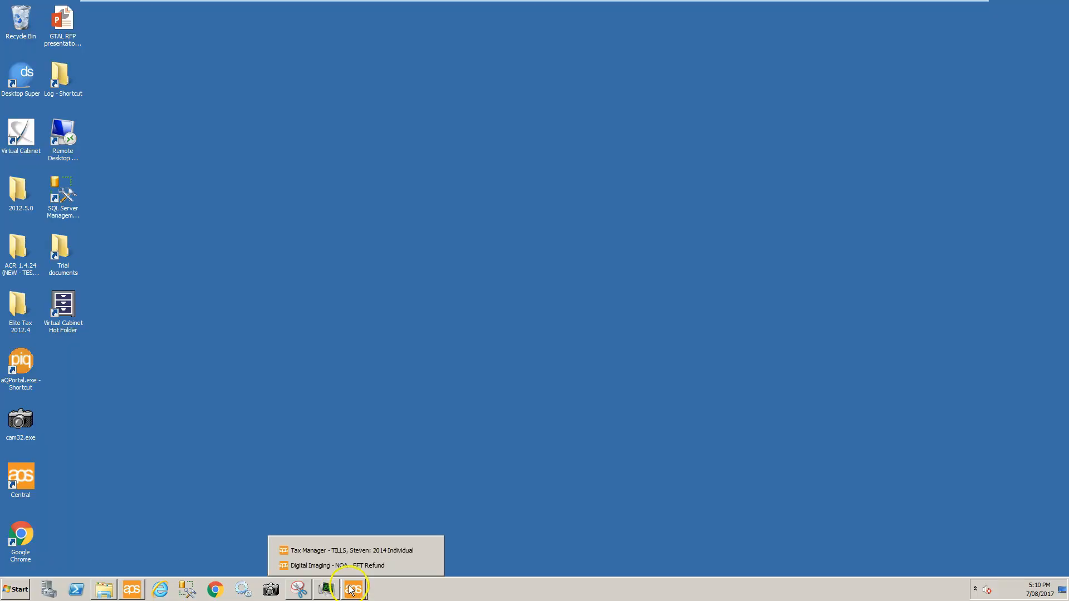
pyautogui.click(340, 566)
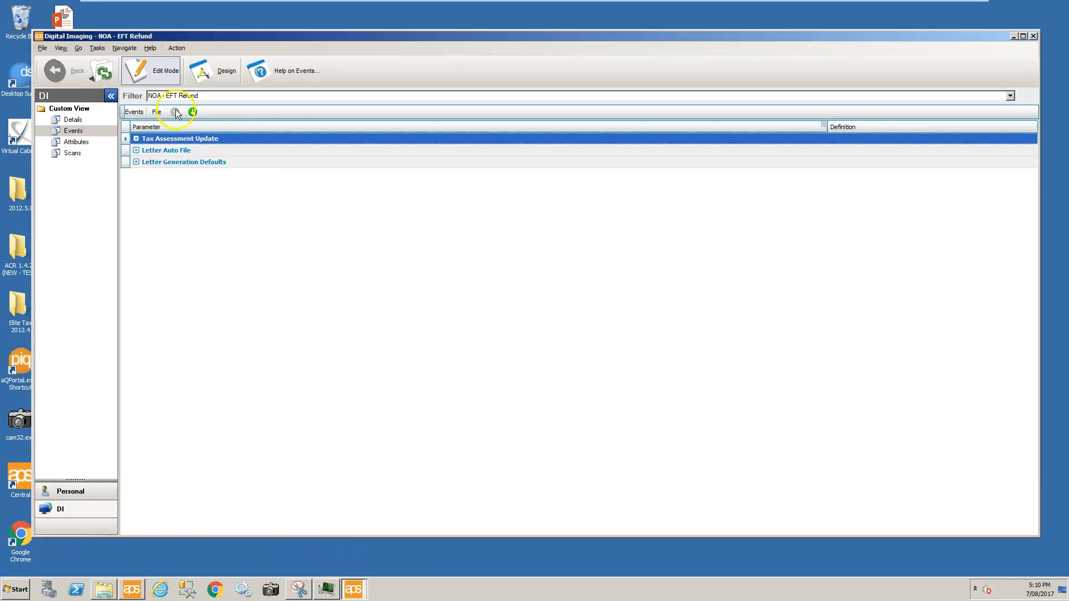
pyautogui.click(136, 139)
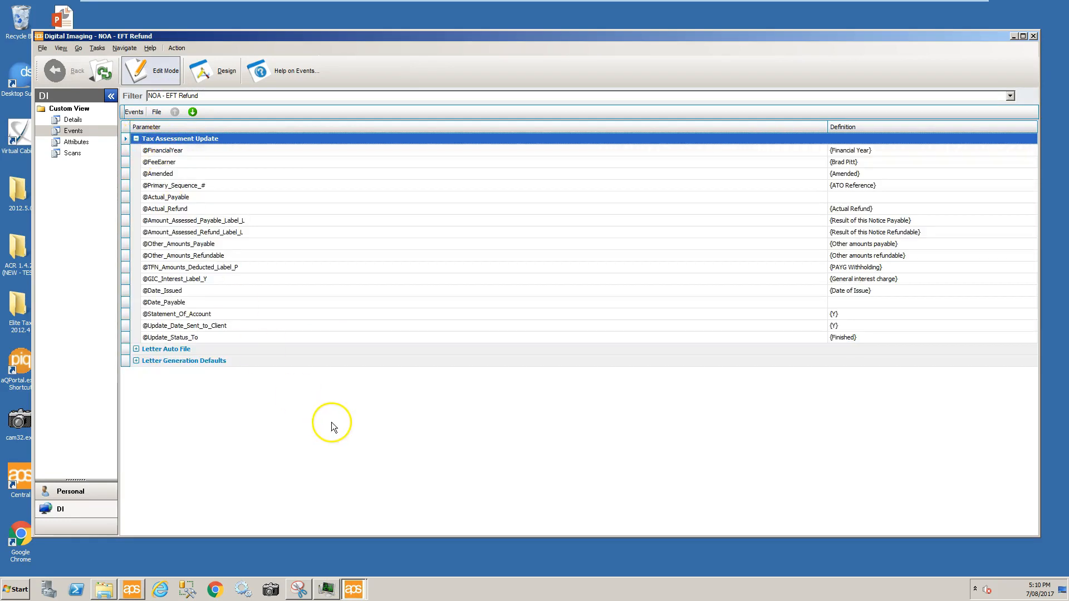
pyautogui.click(269, 271)
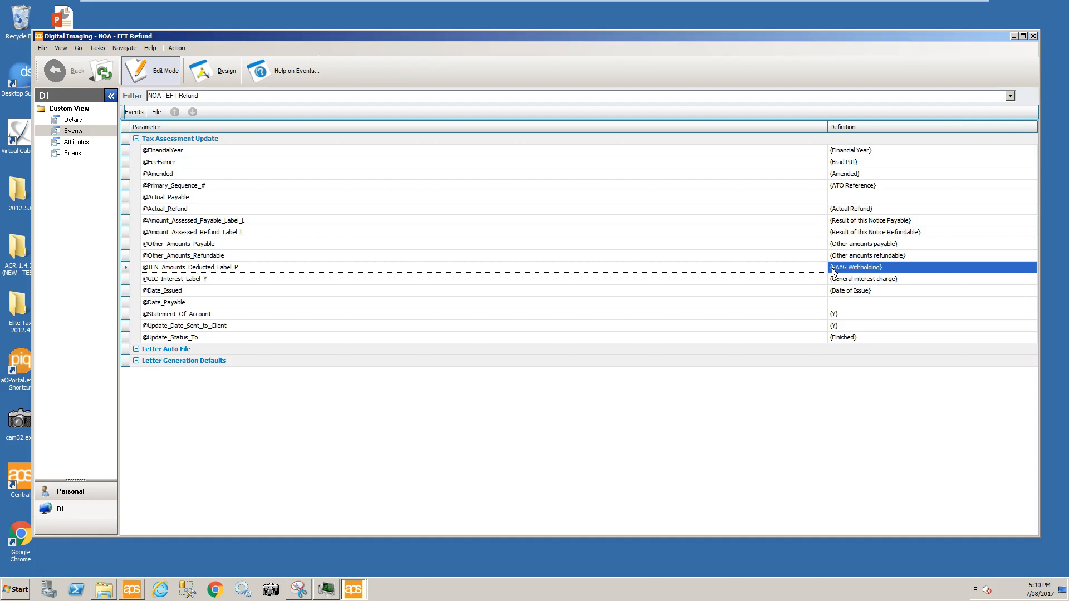
pyautogui.click(1028, 271)
pyautogui.click(1030, 269)
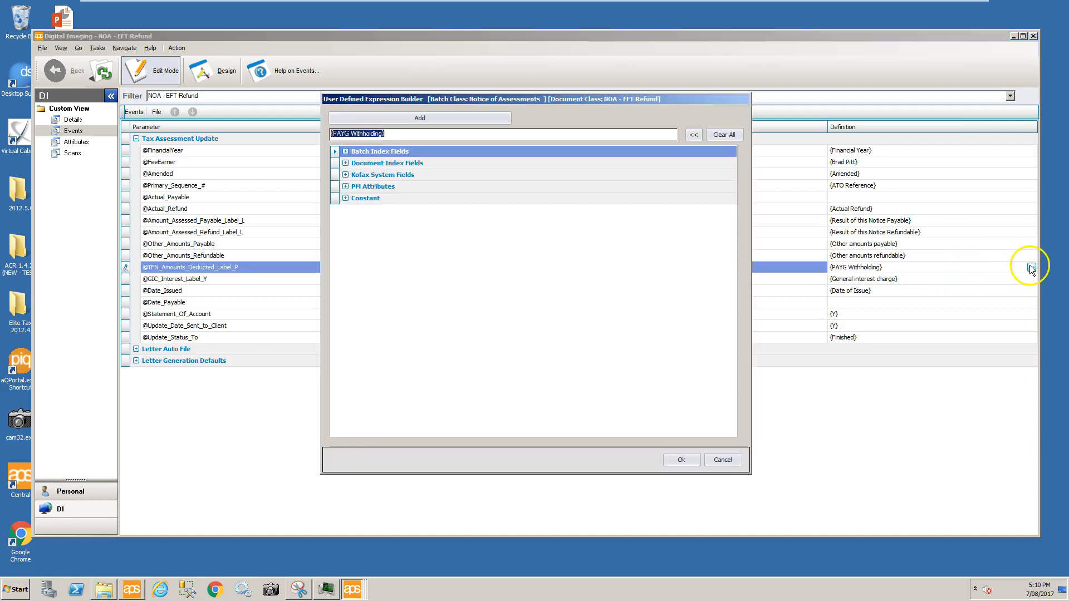
pyautogui.click(724, 134)
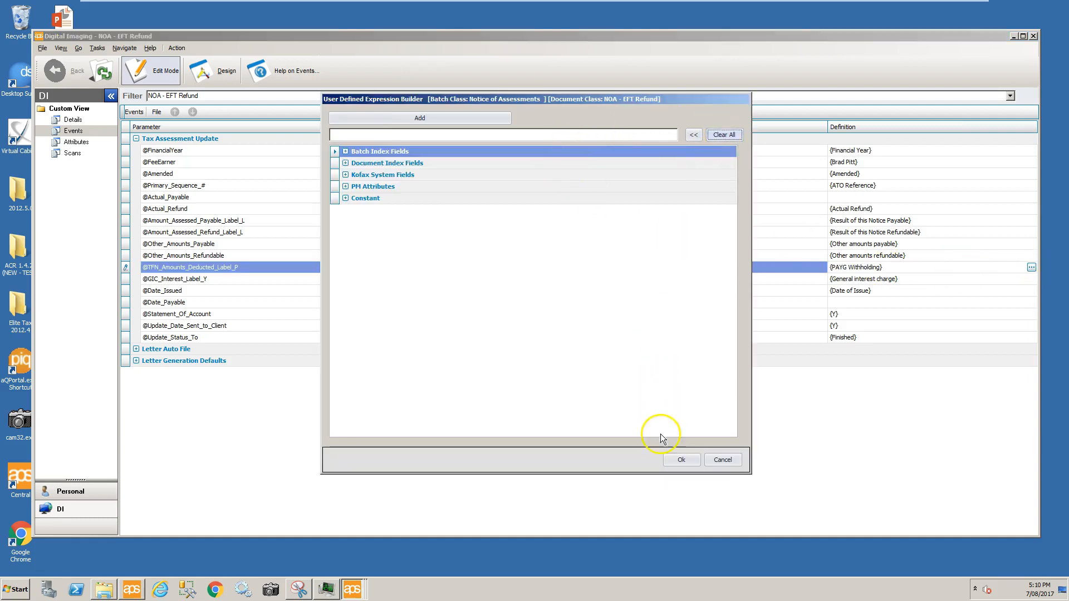
pyautogui.click(680, 460)
pyautogui.click(913, 279)
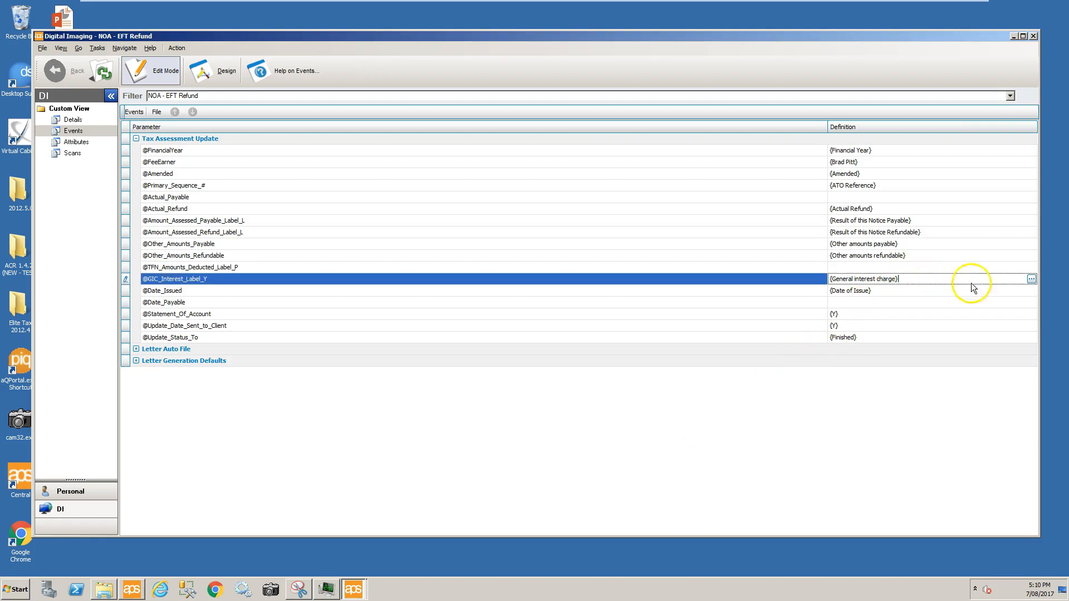
pyautogui.click(1031, 279)
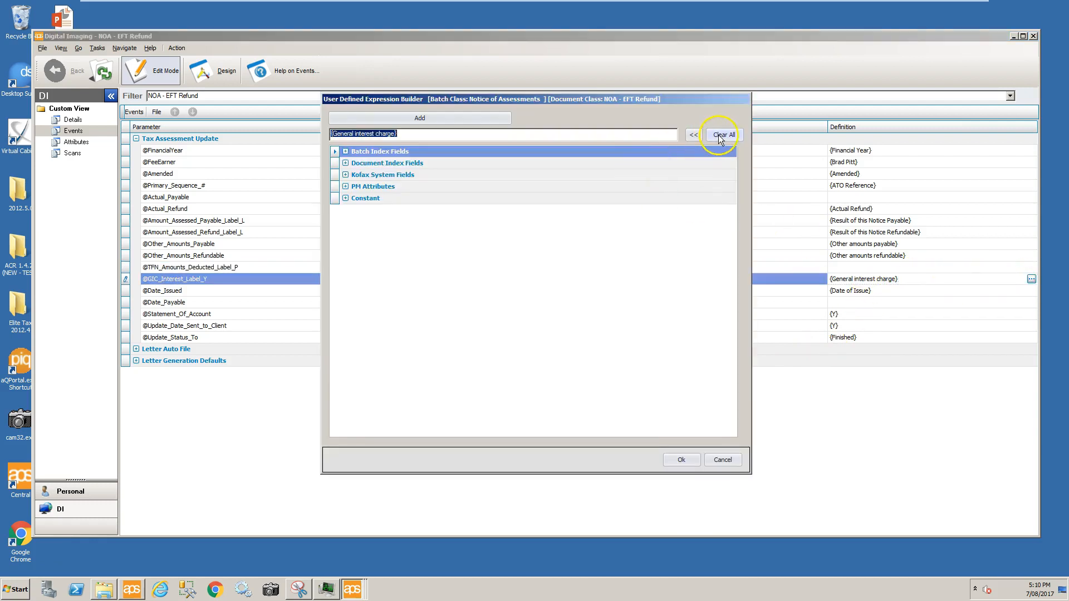
pyautogui.click(722, 135)
pyautogui.click(679, 461)
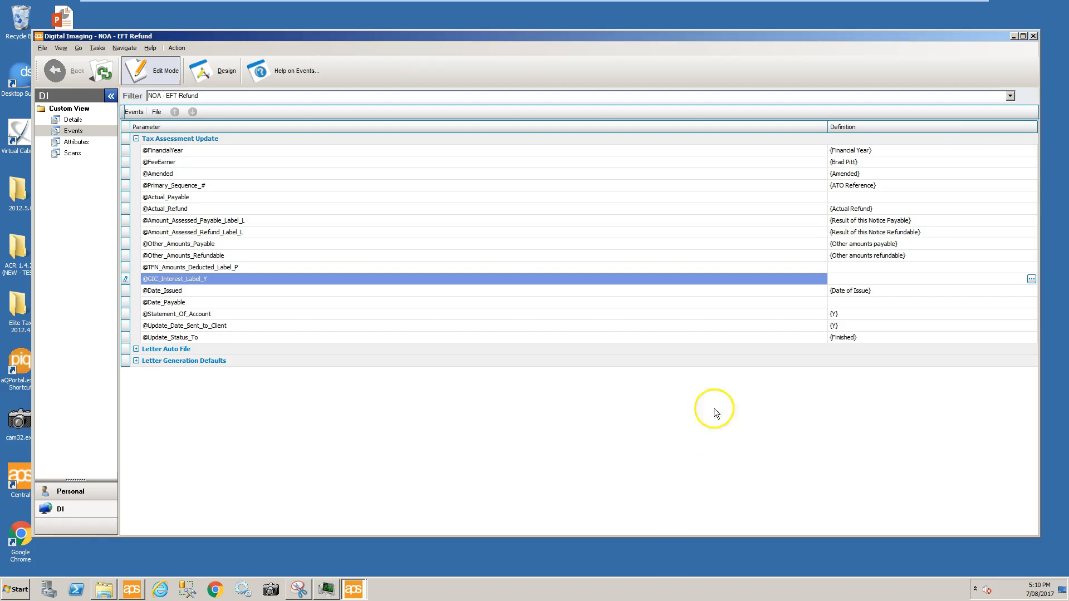
pyautogui.click(913, 244)
pyautogui.click(1031, 245)
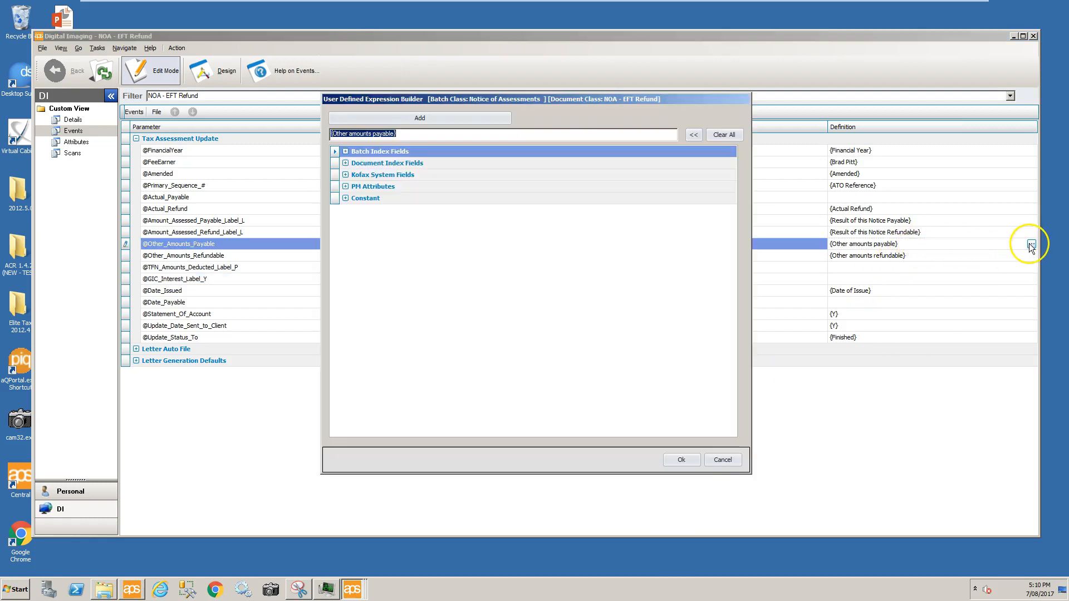
pyautogui.click(723, 135)
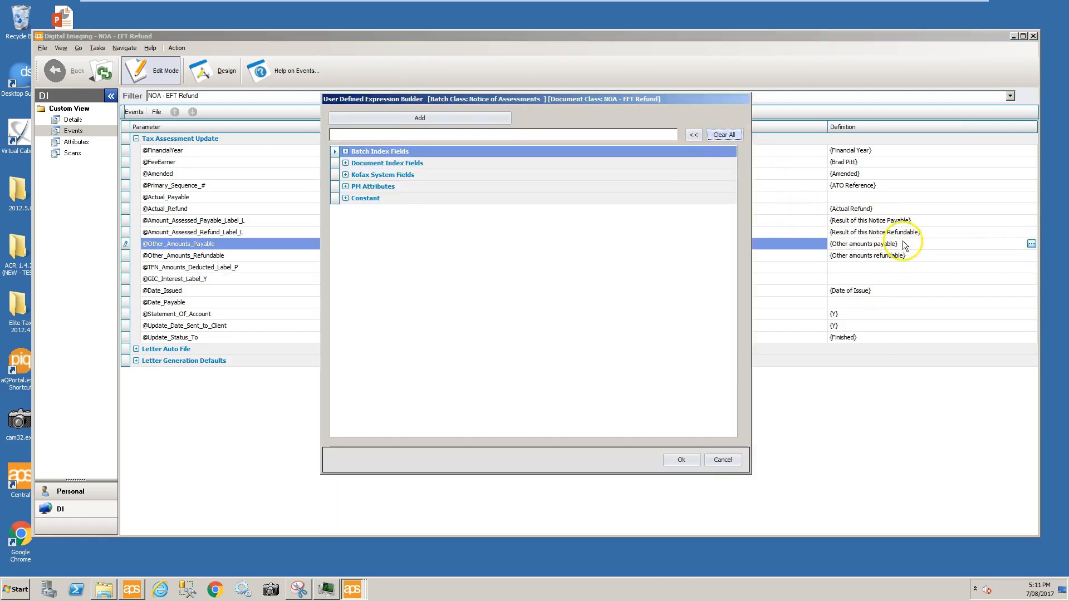
pyautogui.click(683, 460)
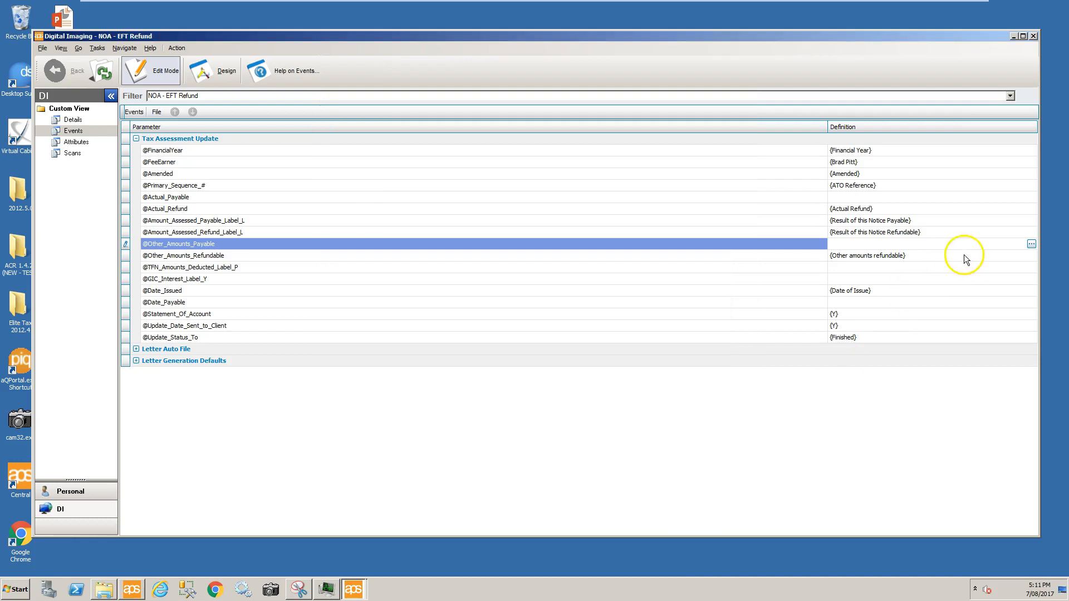
pyautogui.click(966, 260)
pyautogui.click(1031, 256)
pyautogui.click(715, 137)
pyautogui.click(681, 459)
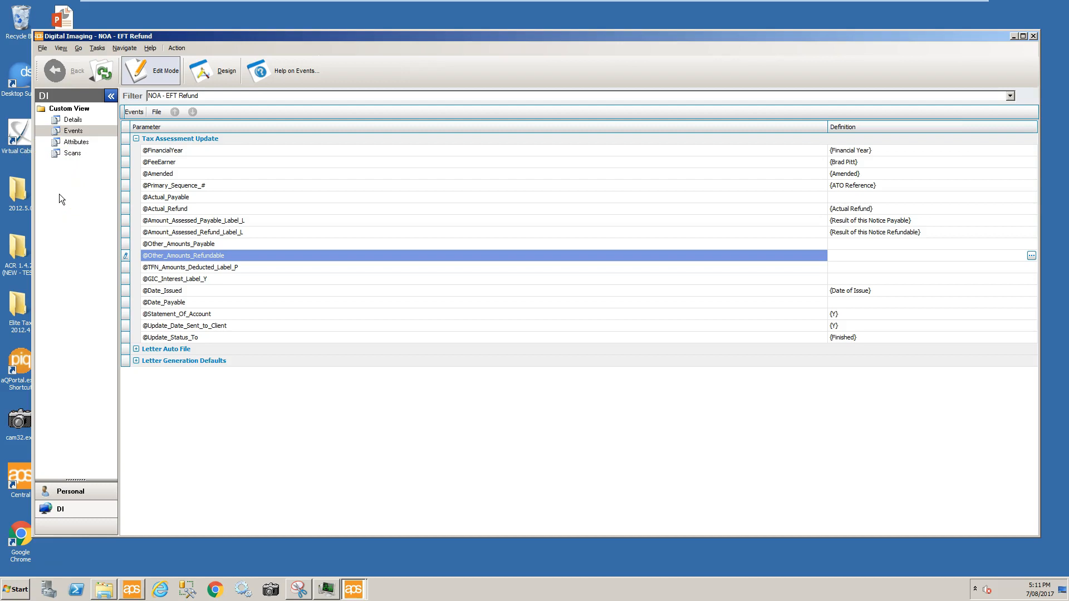
# Step: Visit the NOA - EFT Refund details, return to its events and collapse the Tax Assessment Update parameters
pyautogui.click(77, 122)
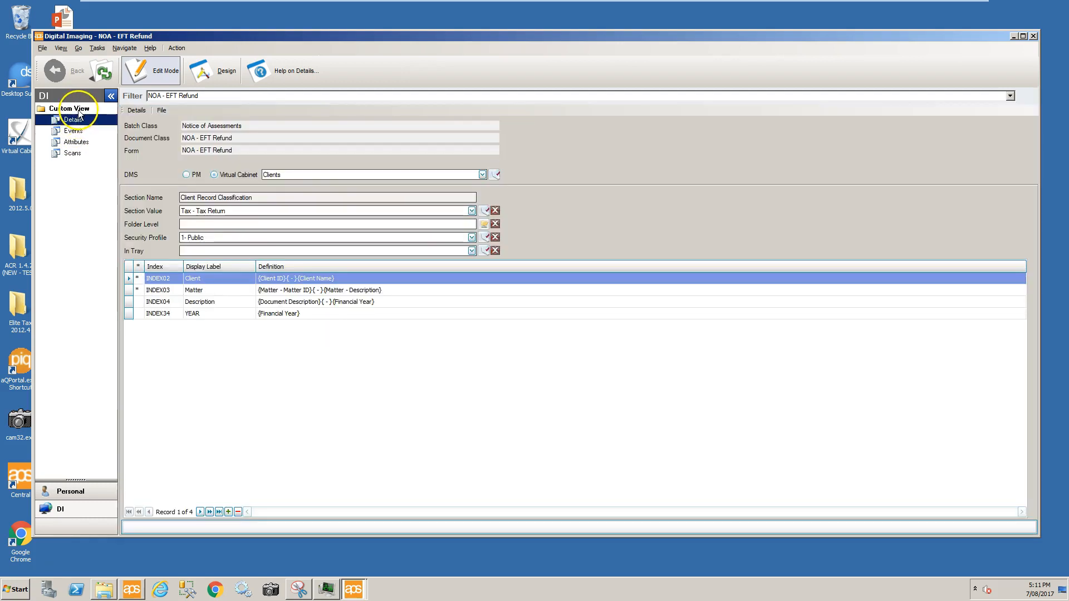
pyautogui.click(73, 130)
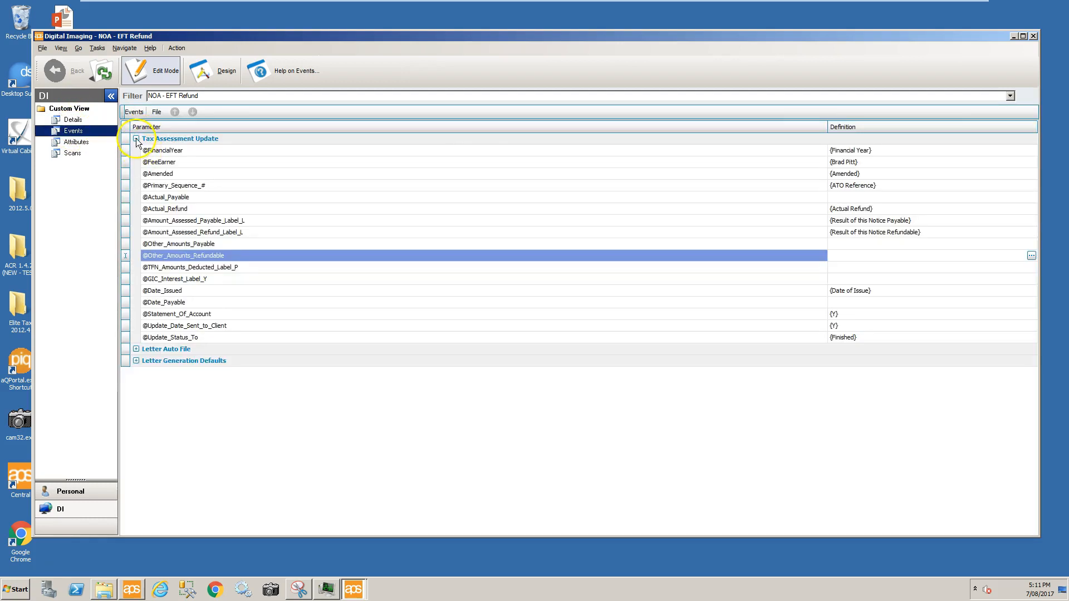
pyautogui.click(136, 138)
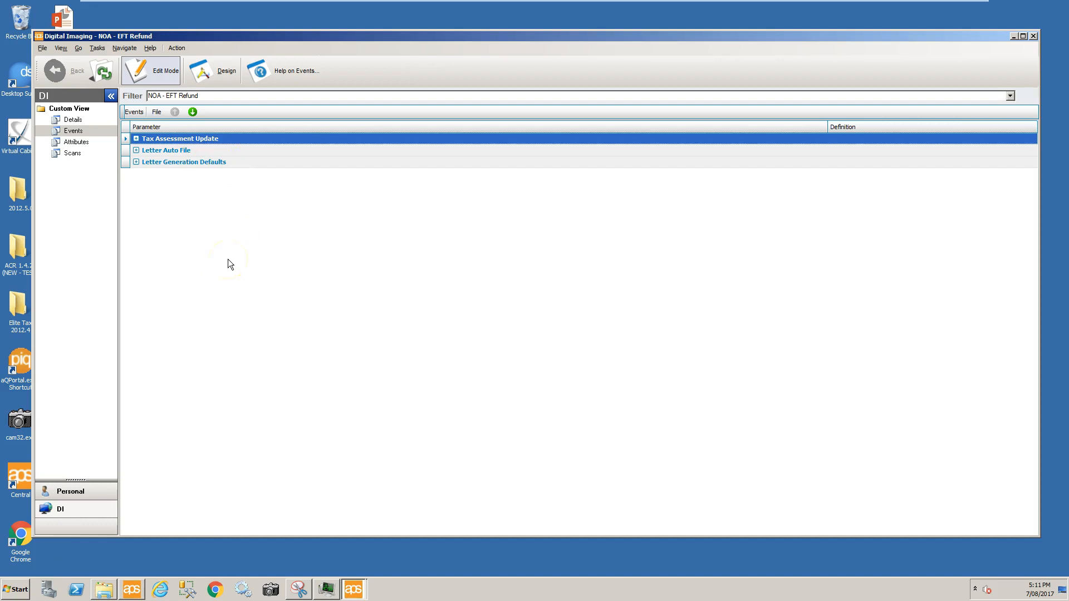